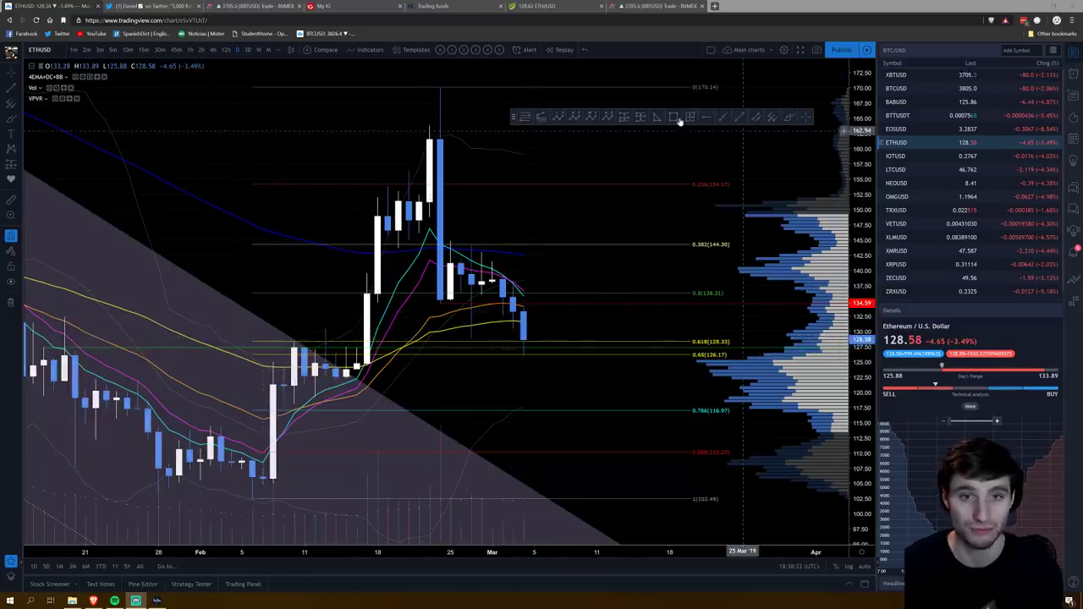
# - Draw a green rectangle spanning 0.618 to 0.65 on ETHUSD, stretched back to January
pyautogui.click(679, 120)
pyautogui.click(252, 342)
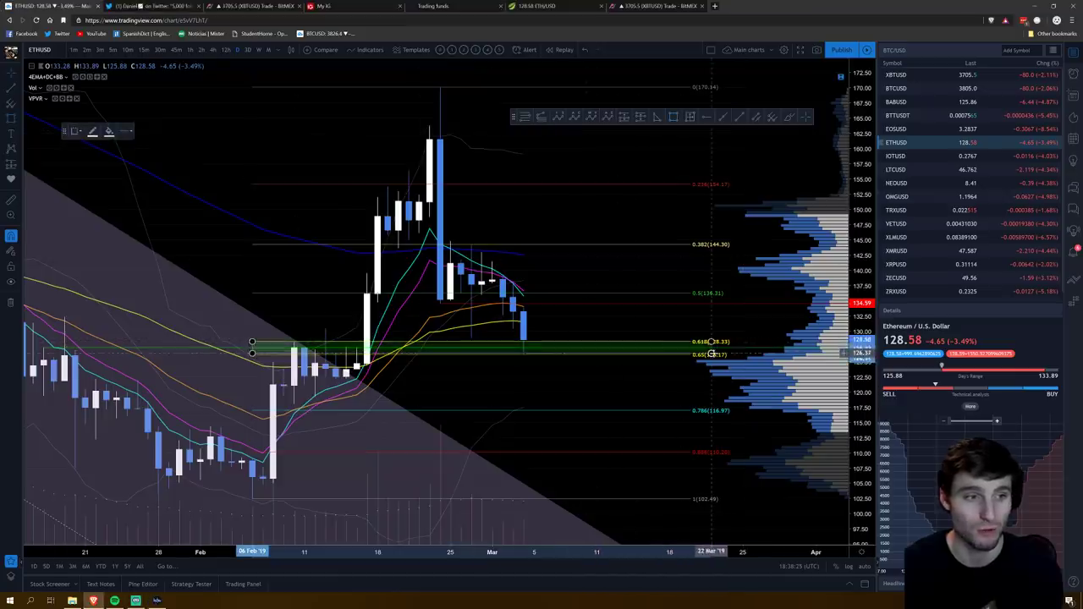
pyautogui.click(731, 354)
pyautogui.moveTo(241, 341); pyautogui.dragTo(44, 339)
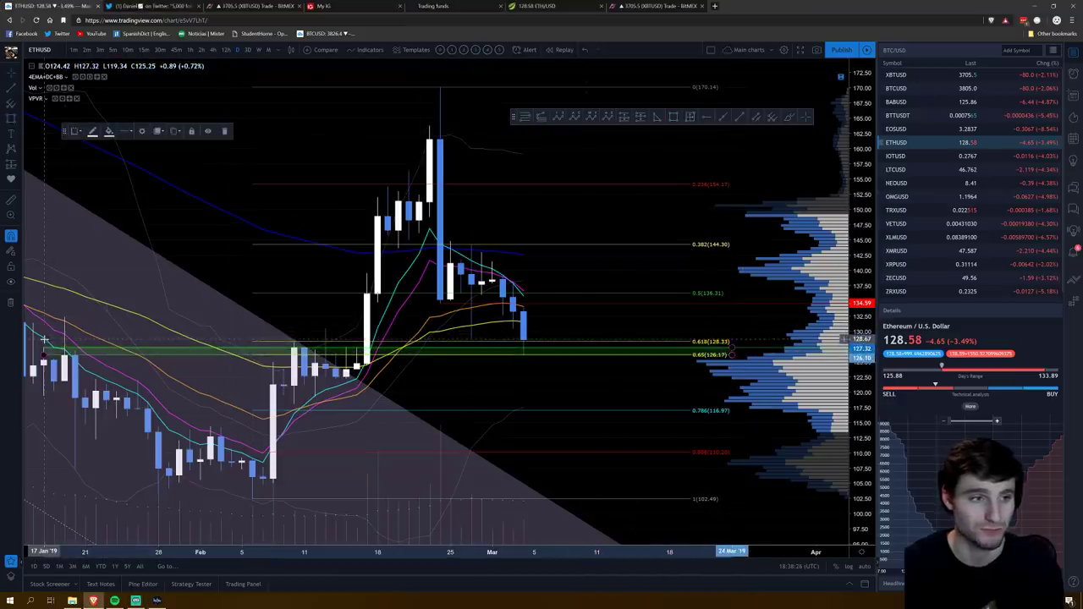
pyautogui.click(515, 345)
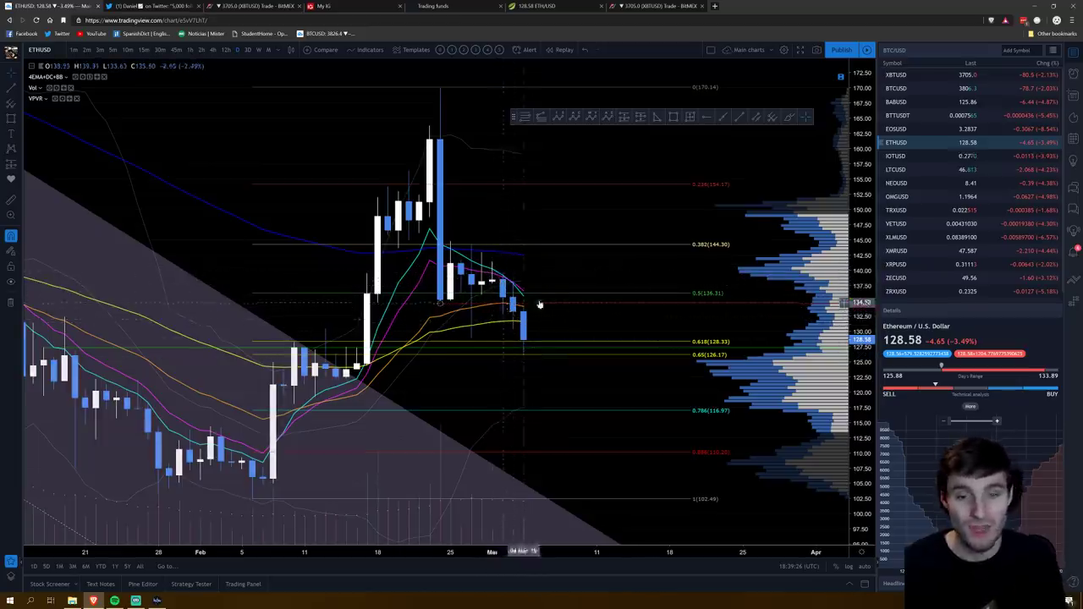
# - Switch the chart to XBTUSD on the 1-hour timeframe
pyautogui.click(939, 76)
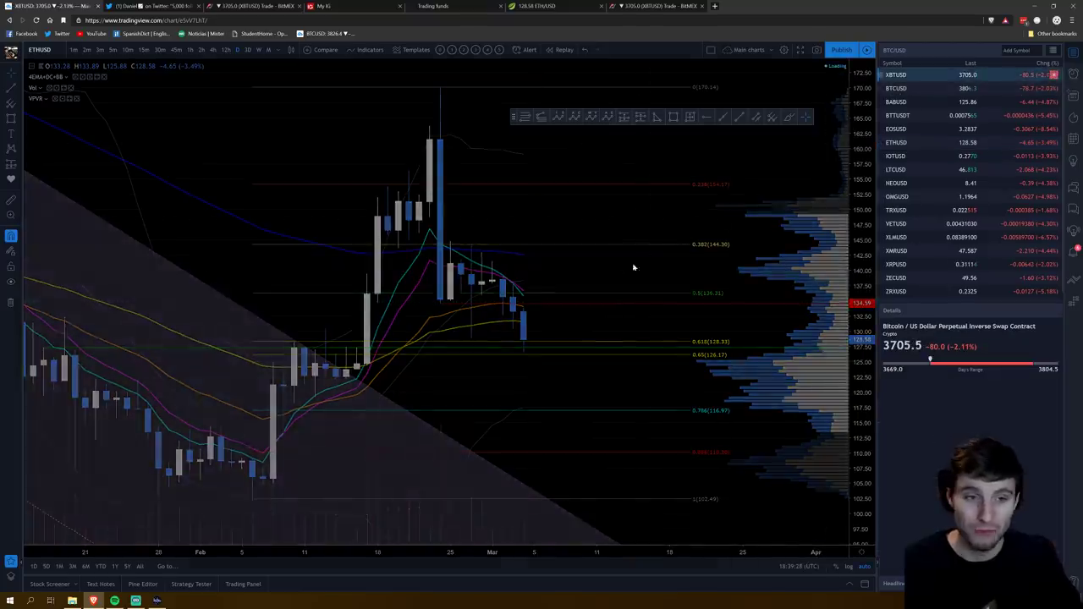
pyautogui.click(194, 50)
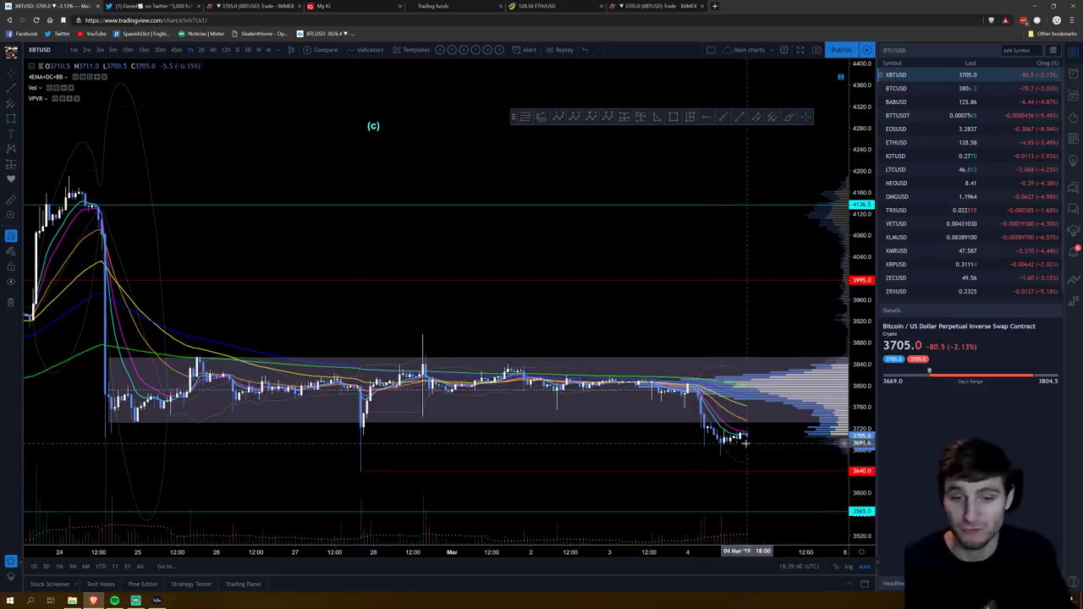
pyautogui.scroll(2, 745, 461)
pyautogui.scroll(-2, 745, 461)
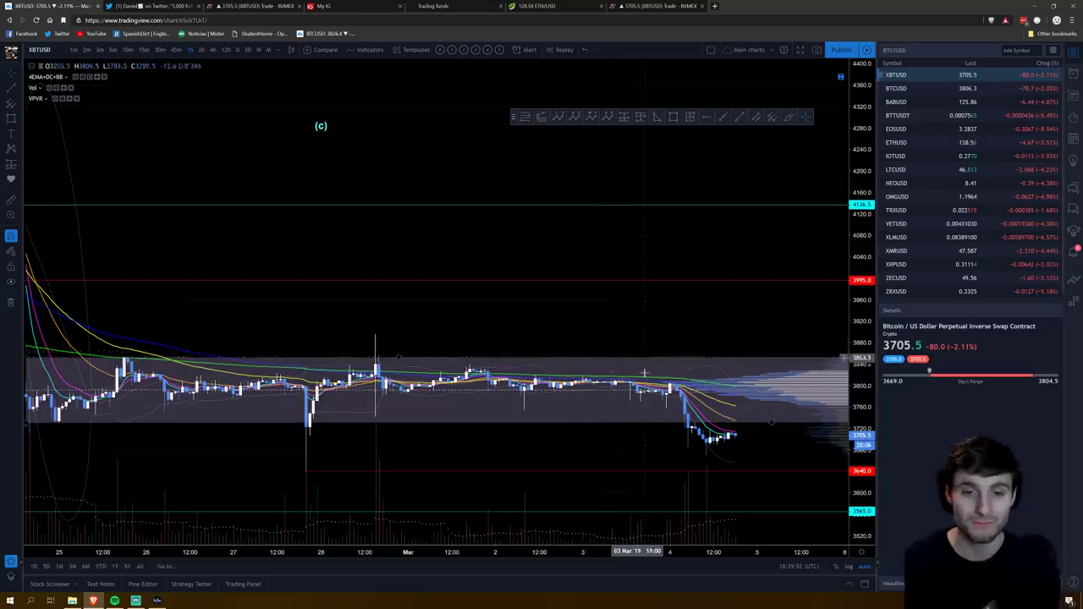
pyautogui.scroll(-2, 678, 428)
pyautogui.scroll(2, 678, 428)
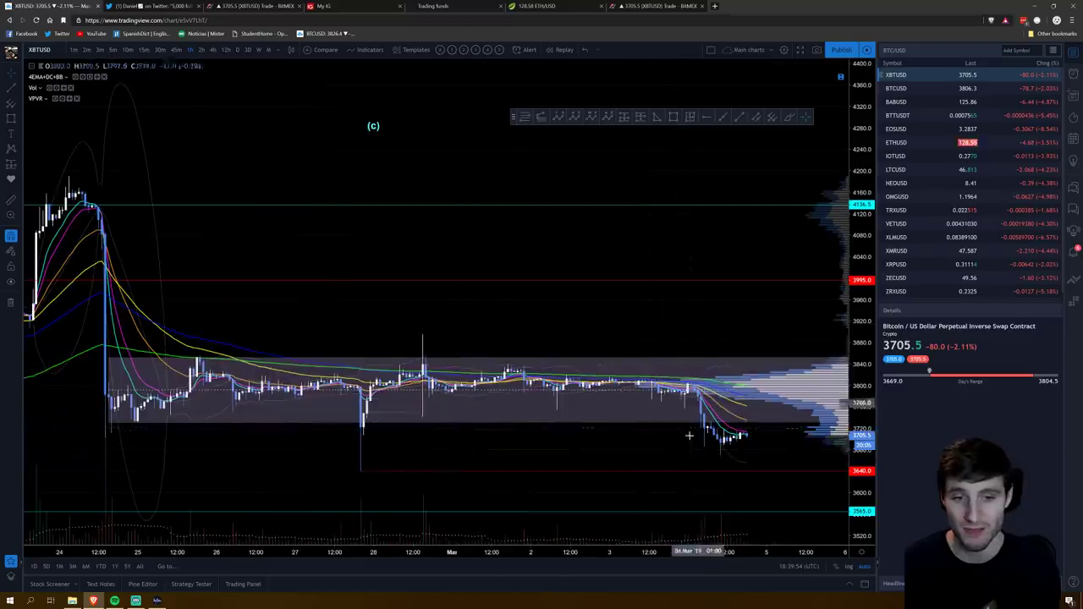
# - Pan and zoom the XBTUSD hourly chart and bring up the saved watchlists list
pyautogui.moveTo(694, 326); pyautogui.dragTo(596, 327)
pyautogui.scroll(-1, 956, 212)
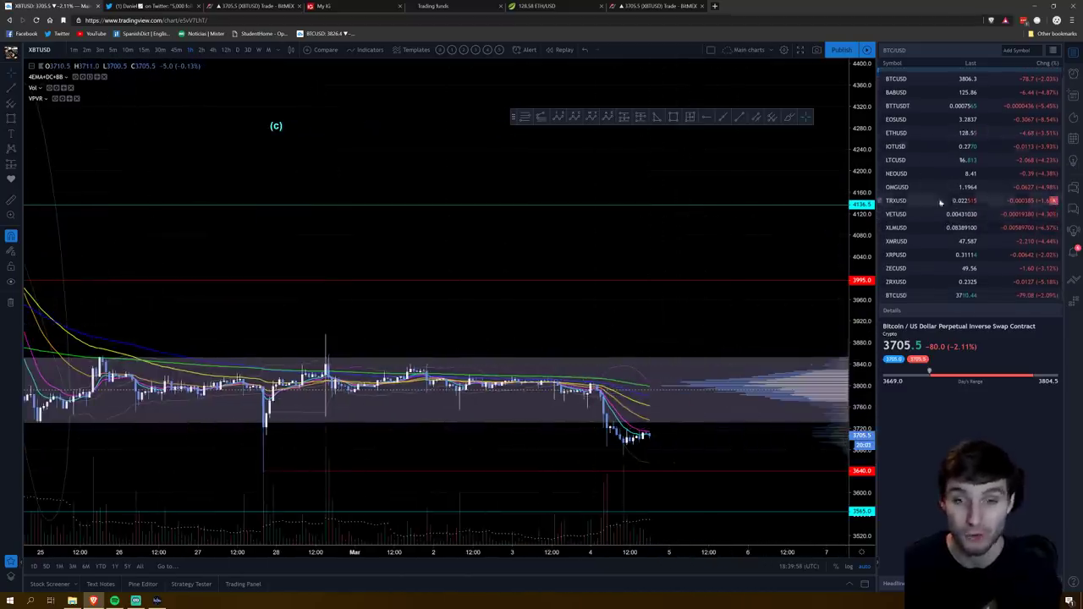
pyautogui.scroll(1, 931, 169)
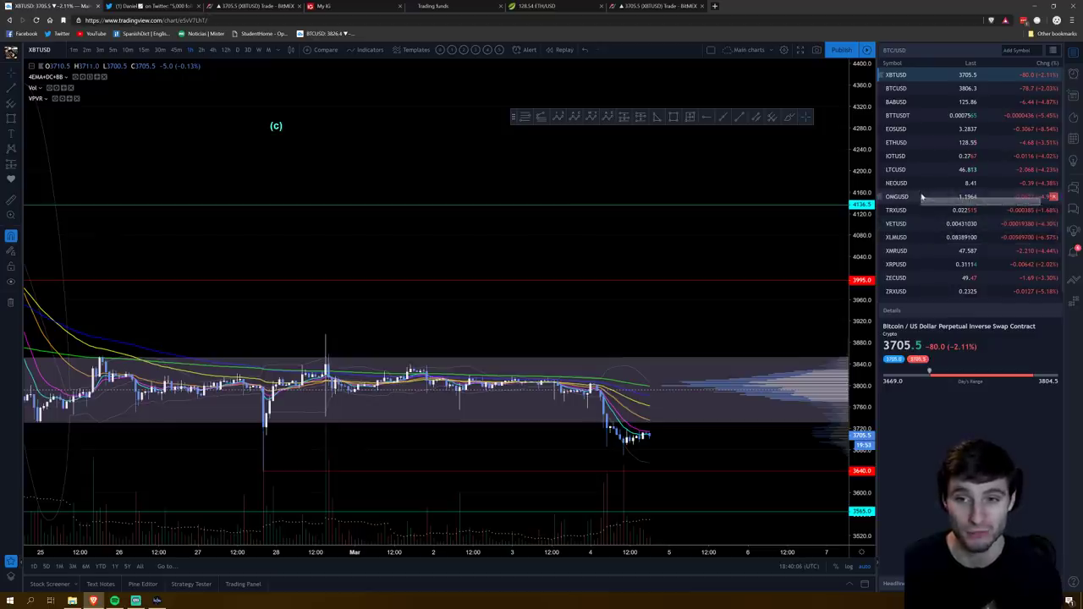
pyautogui.scroll(-1, 926, 197)
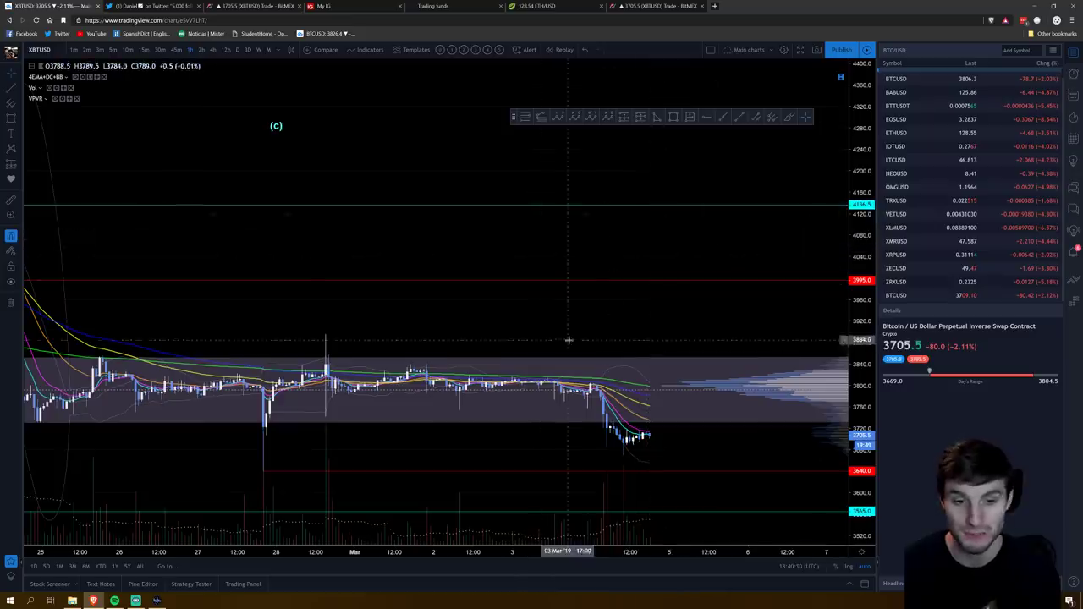
pyautogui.scroll(2, 569, 340)
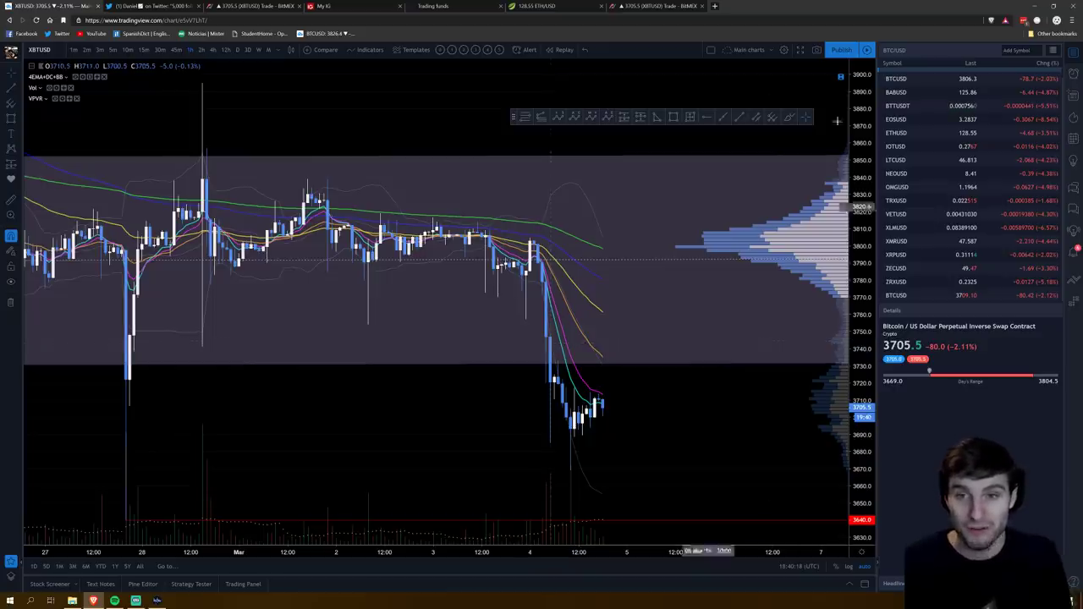
pyautogui.click(1052, 51)
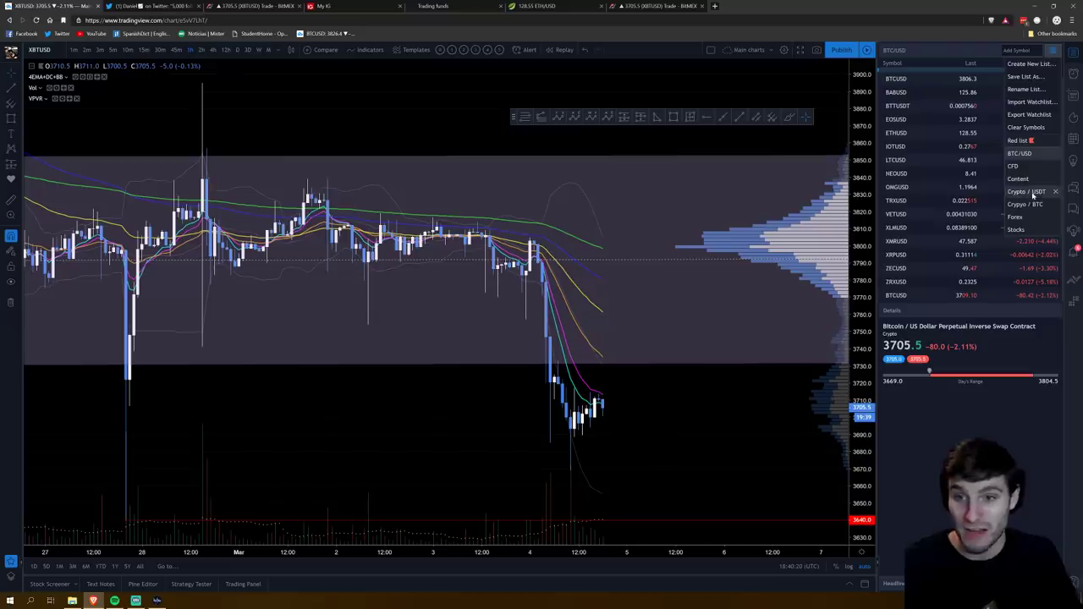
# - Load the Stocks watchlist and display SPX, moving the drawing toolbar aside
pyautogui.click(1019, 230)
pyautogui.click(912, 76)
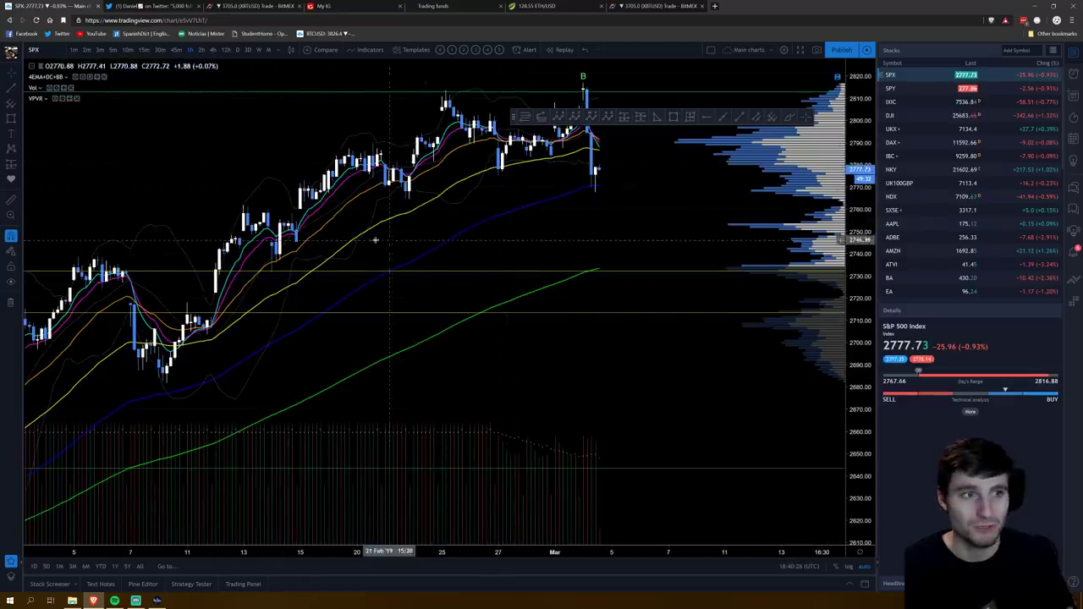
pyautogui.scroll(-2, 533, 167)
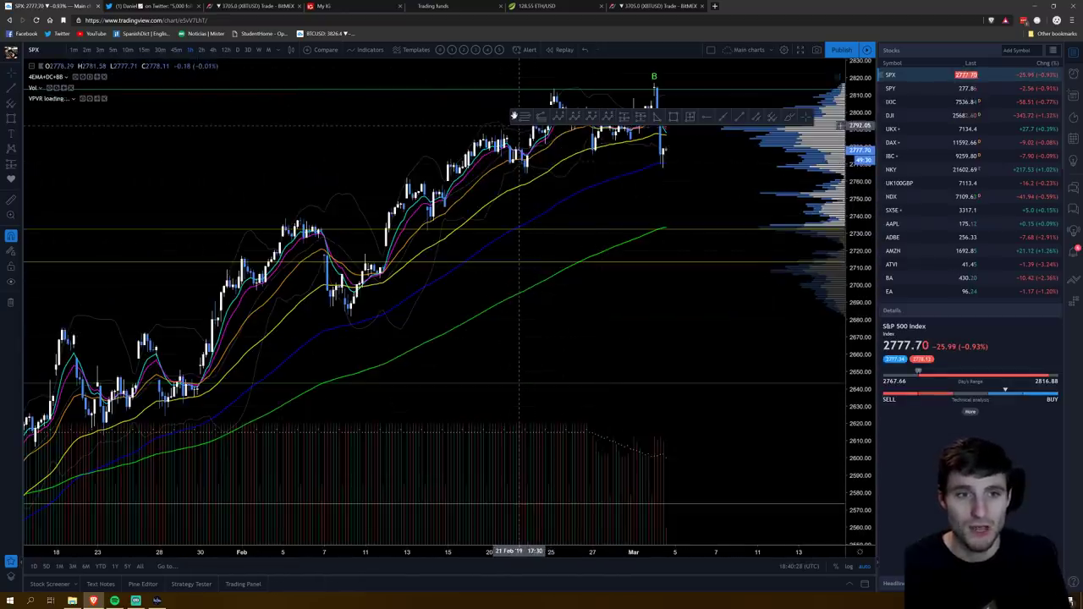
pyautogui.moveTo(511, 115)
pyautogui.mouseDown()
pyautogui.moveTo(181, 141)
pyautogui.moveTo(111, 129)
pyautogui.mouseUp()
# - Zoom the SPX chart and shift it left to leave room on the right
pyautogui.scroll(-3, 655, 295)
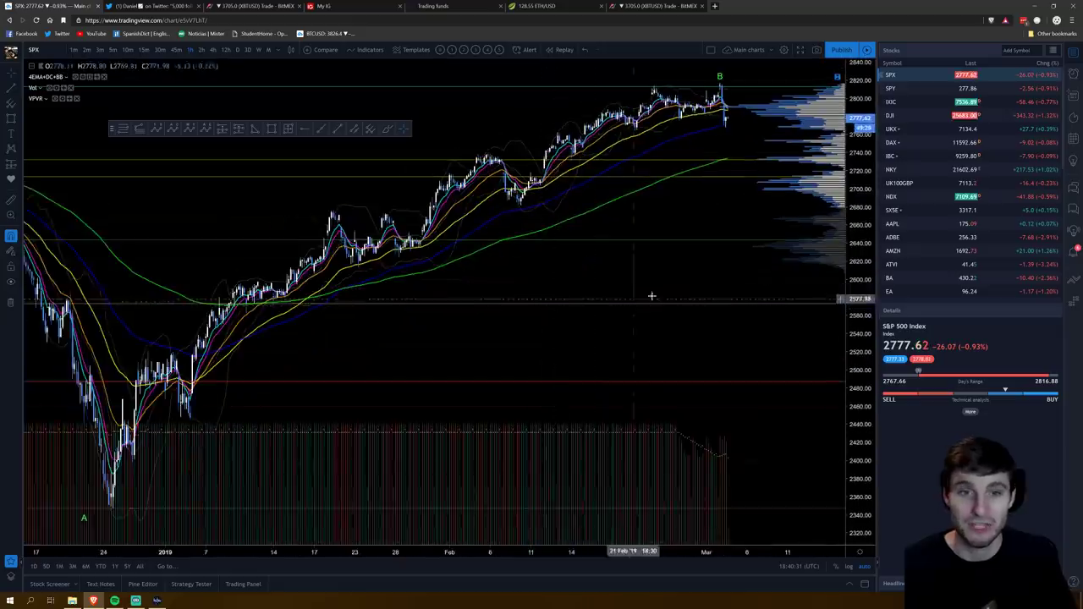
pyautogui.scroll(1, 655, 296)
pyautogui.scroll(2, 520, 230)
pyautogui.scroll(-4, 520, 230)
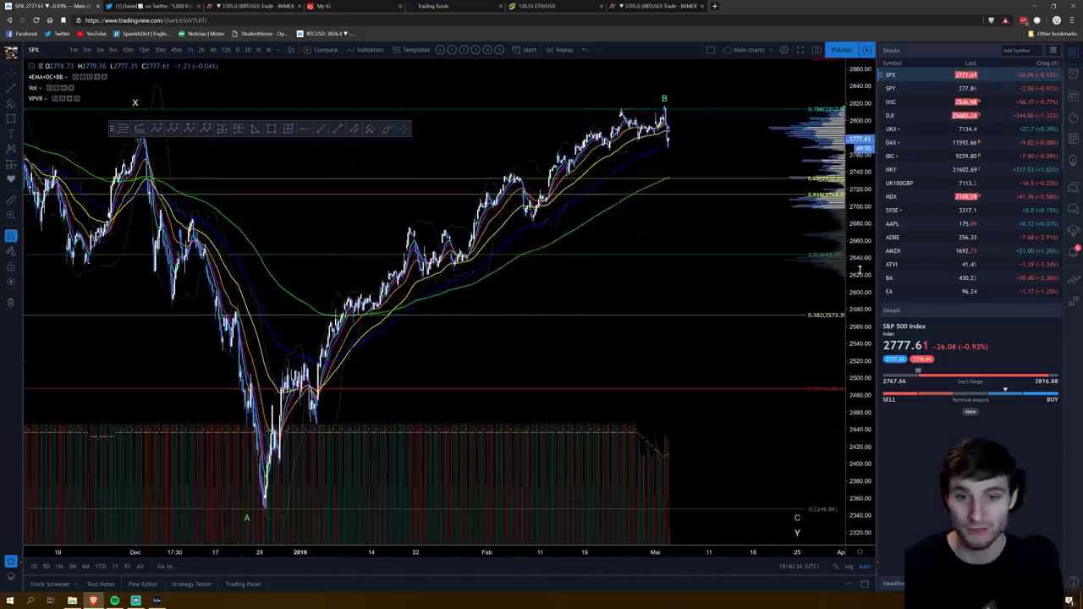
pyautogui.moveTo(858, 272); pyautogui.dragTo(547, 210)
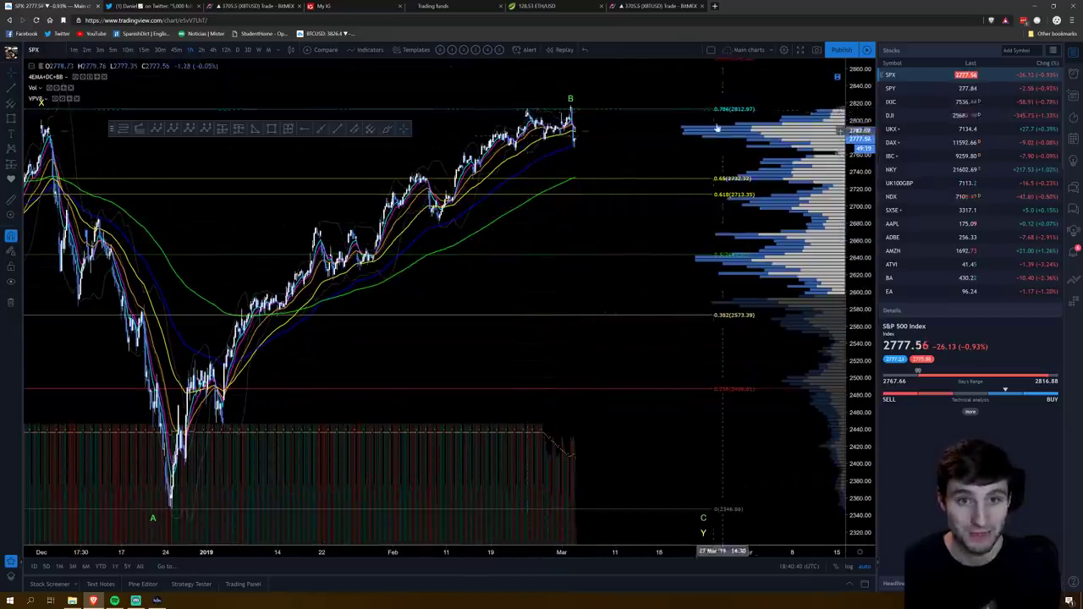
pyautogui.scroll(1, 575, 150)
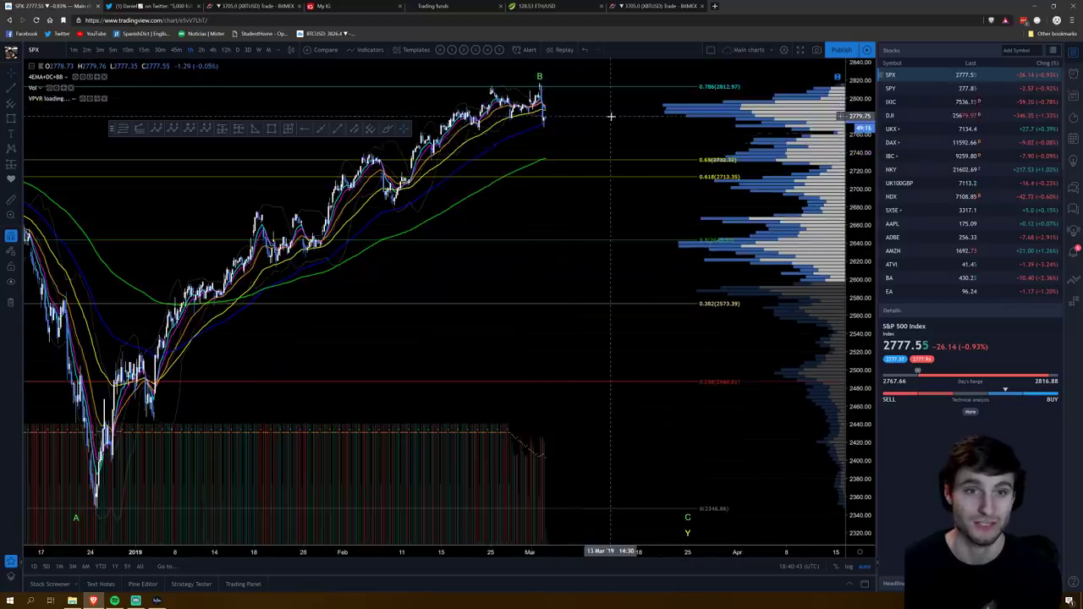
pyautogui.scroll(-3, 621, 121)
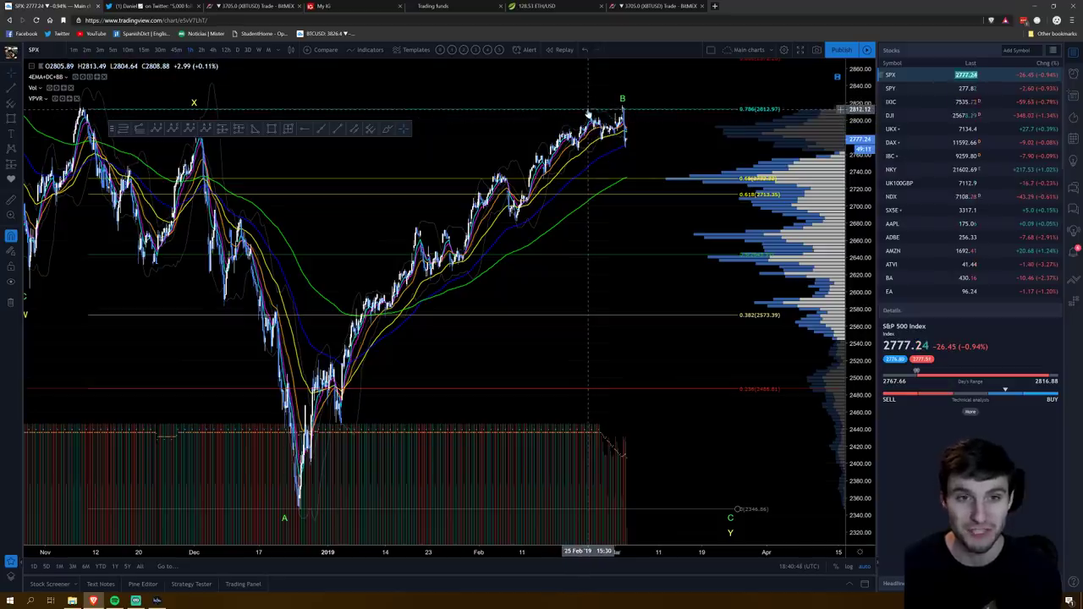
pyautogui.scroll(2, 580, 131)
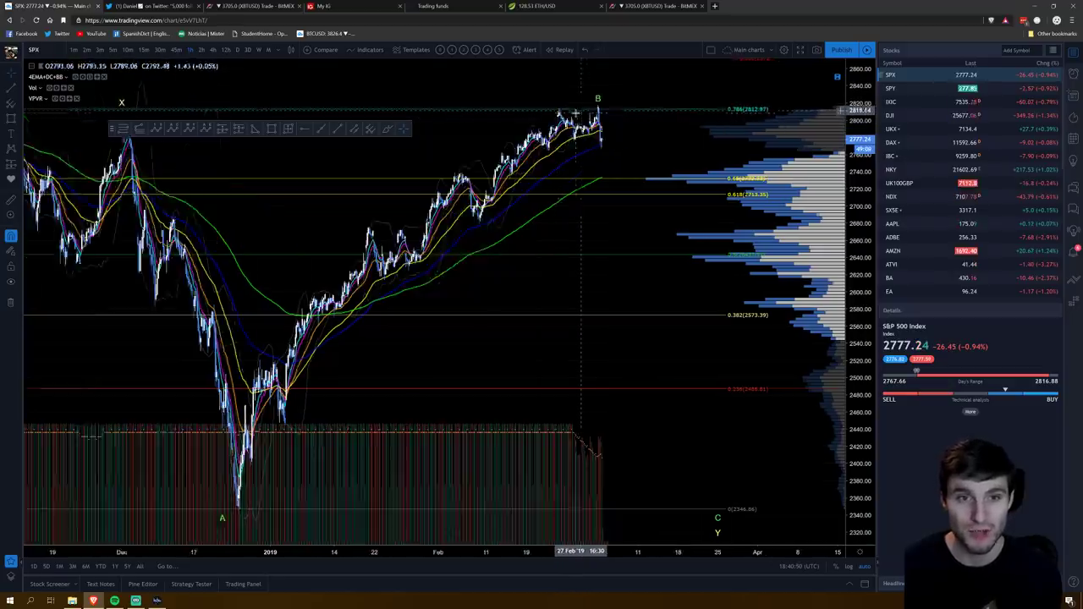
pyautogui.scroll(3, 601, 169)
pyautogui.scroll(4, 647, 338)
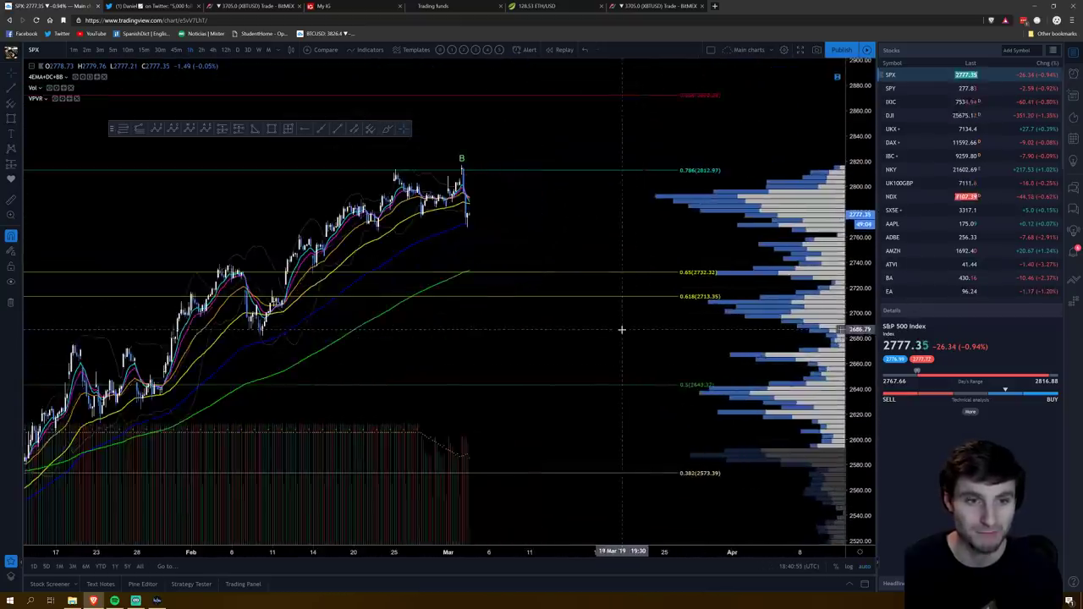
# - Pan the SPX chart to show the upper levels and Fibonacci level labels
pyautogui.moveTo(525, 234); pyautogui.dragTo(649, 300)
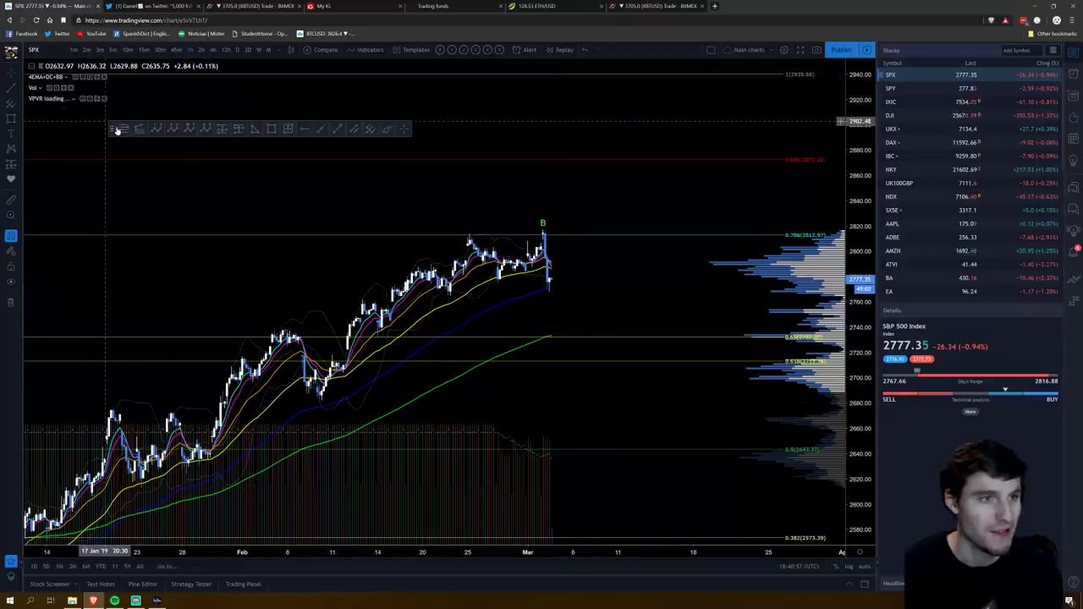
pyautogui.moveTo(107, 99); pyautogui.dragTo(107, 99)
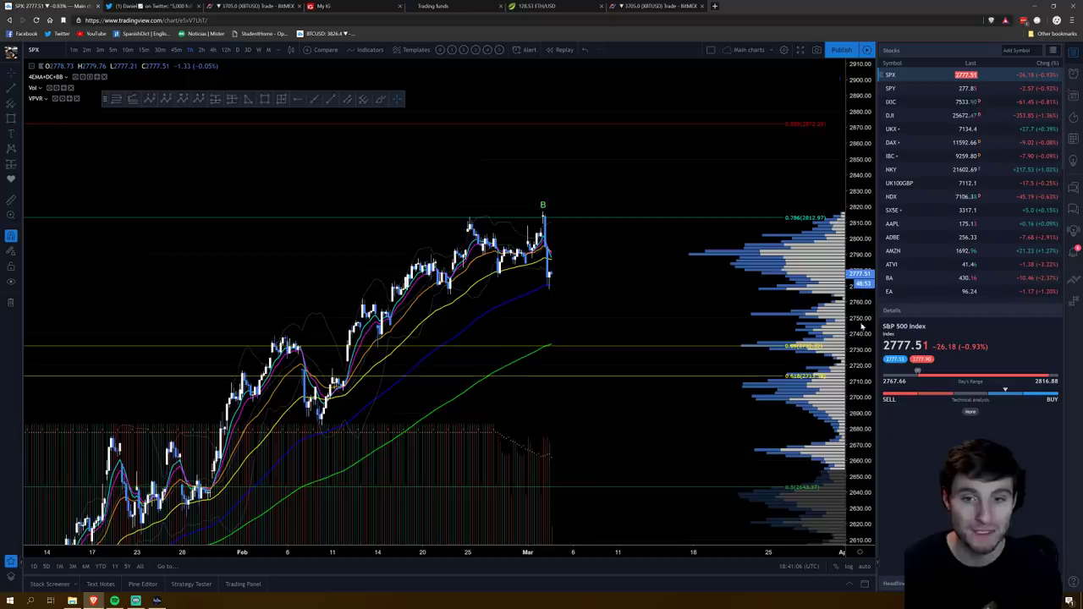
pyautogui.scroll(2, 710, 229)
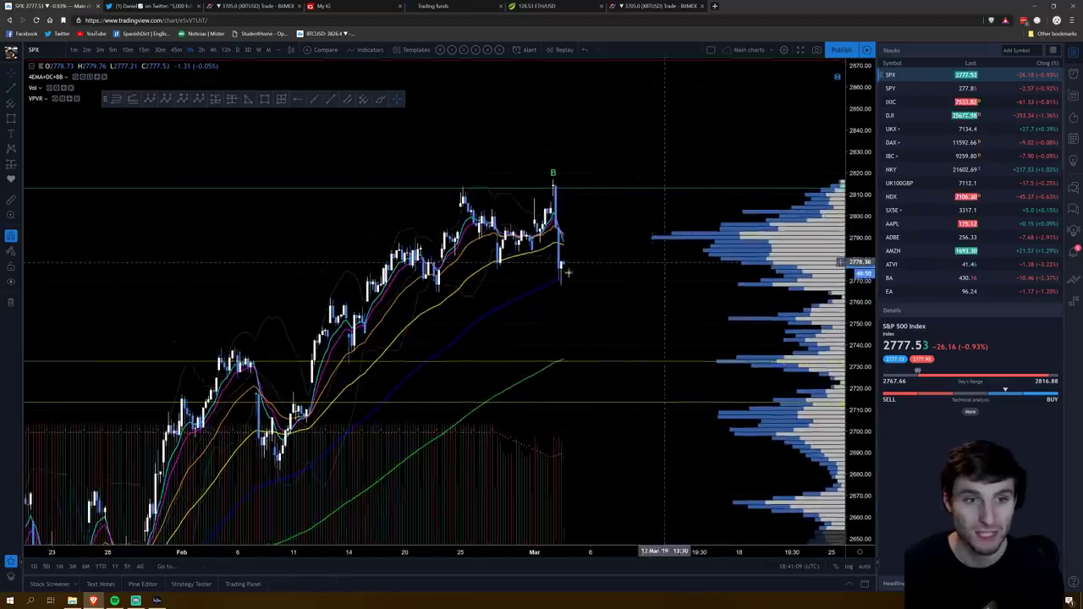
pyautogui.moveTo(674, 265); pyautogui.dragTo(477, 271)
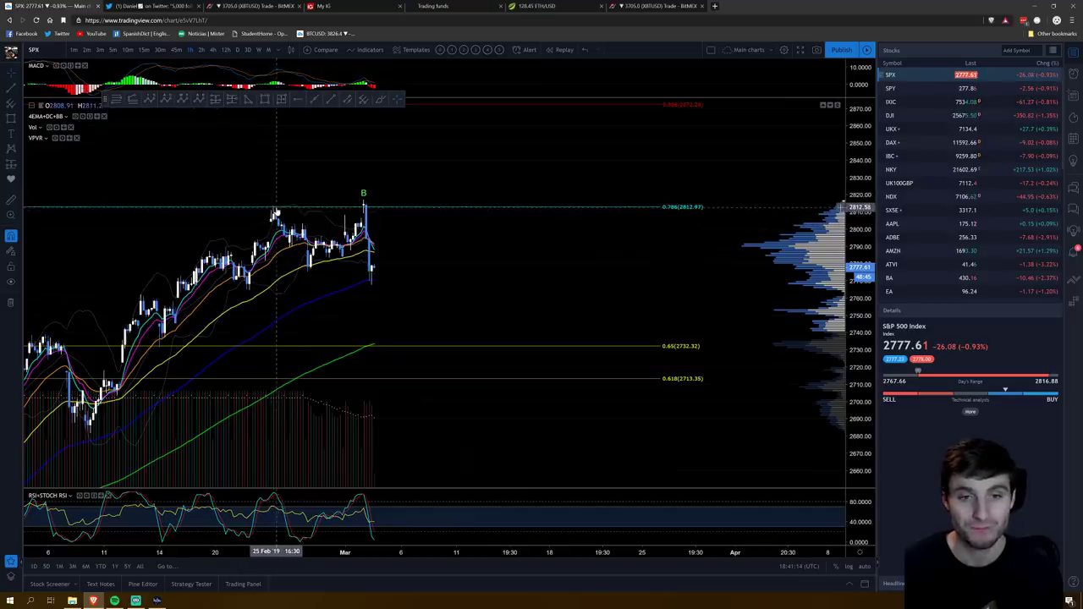
pyautogui.scroll(-10, 666, 205)
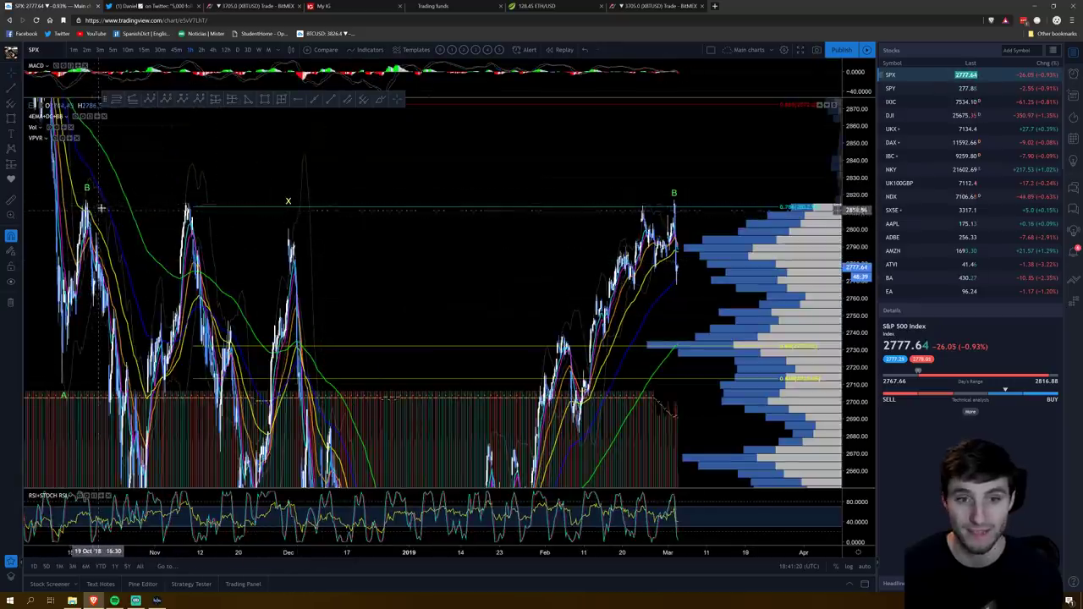
pyautogui.scroll(5, 335, 272)
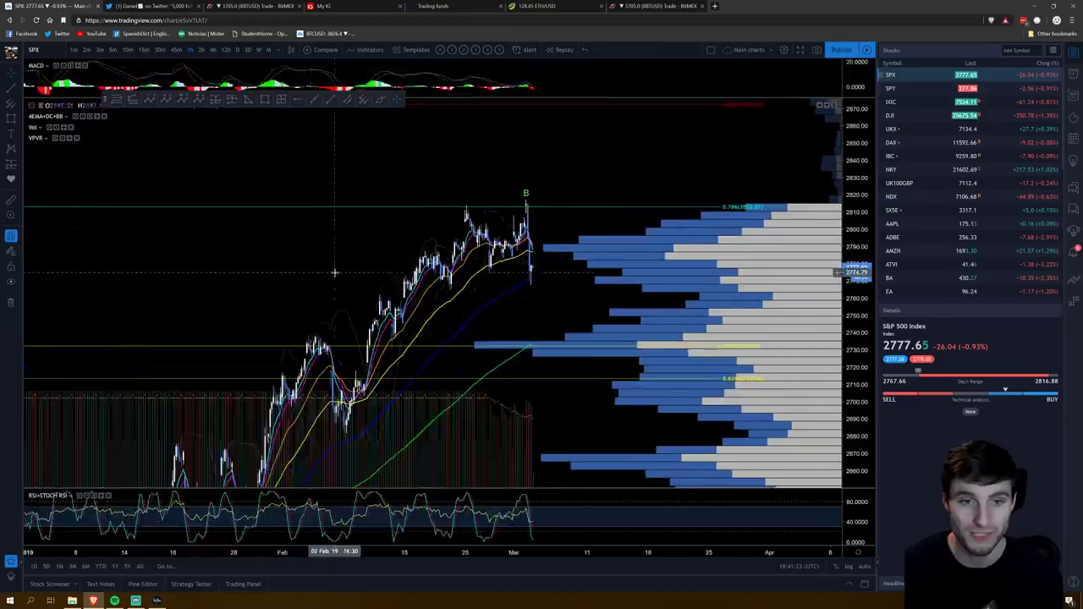
pyautogui.scroll(3, 335, 271)
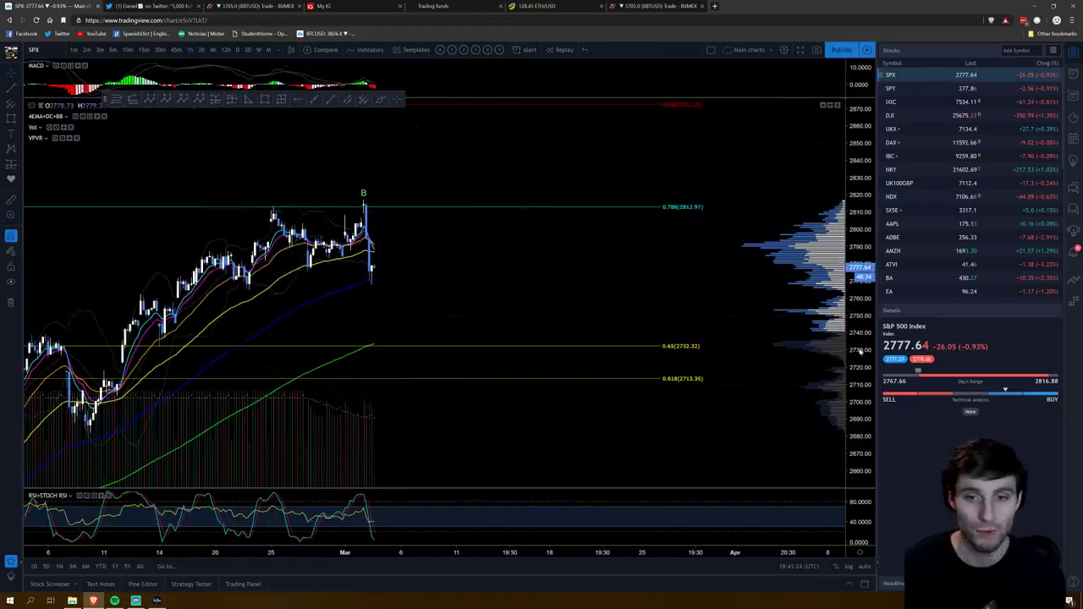
pyautogui.scroll(-3, 560, 268)
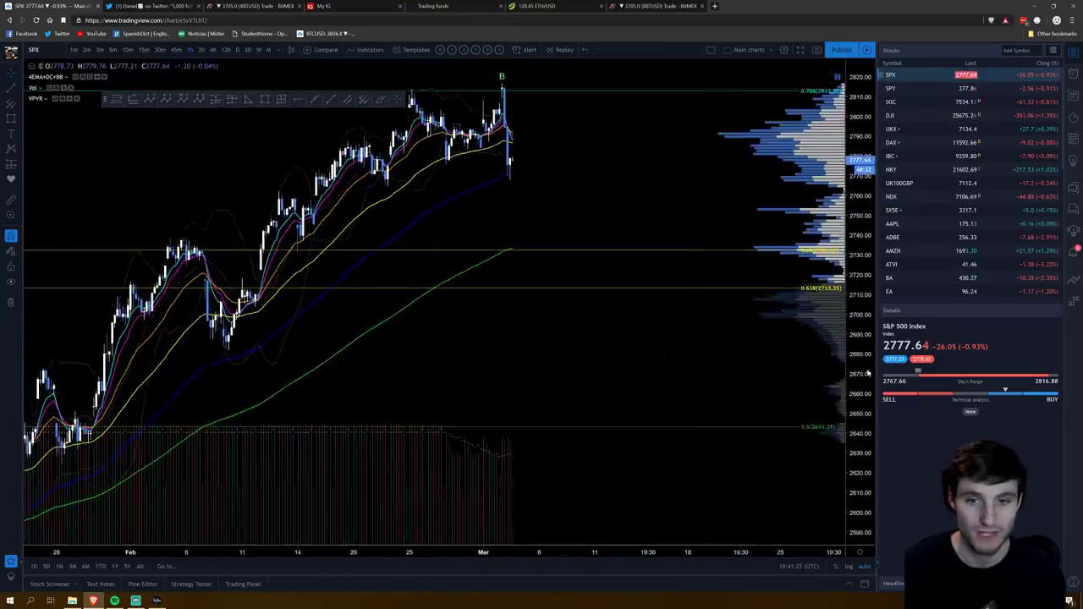
# - Stretch the price scale and center the latest hourly candles near the 2815 B peak
pyautogui.moveTo(868, 373); pyautogui.dragTo(862, 364)
pyautogui.moveTo(652, 200); pyautogui.dragTo(602, 367)
pyautogui.scroll(1, 602, 367)
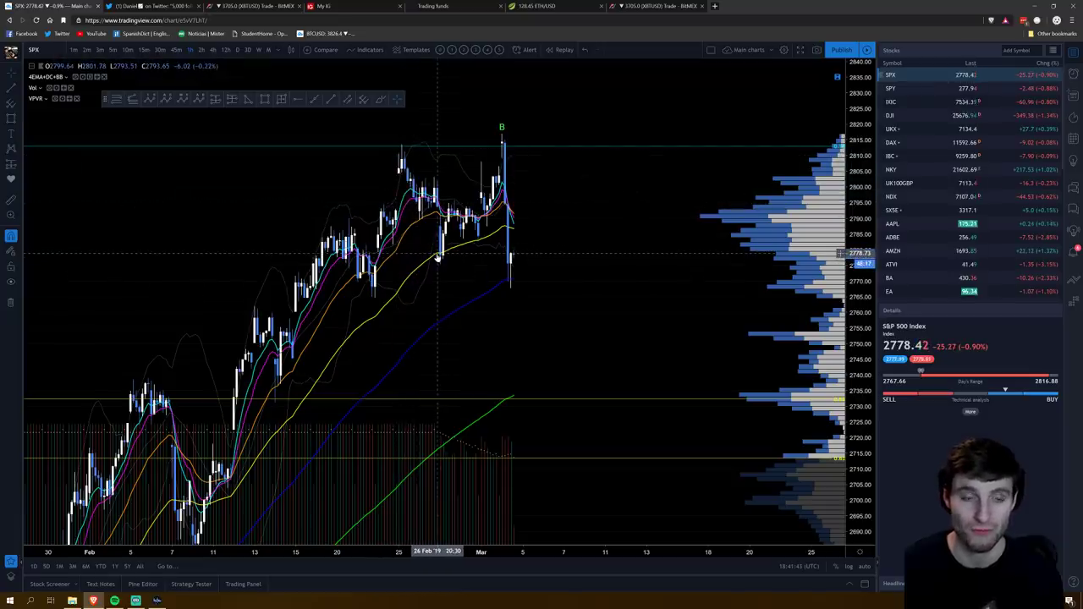
pyautogui.scroll(1, 438, 258)
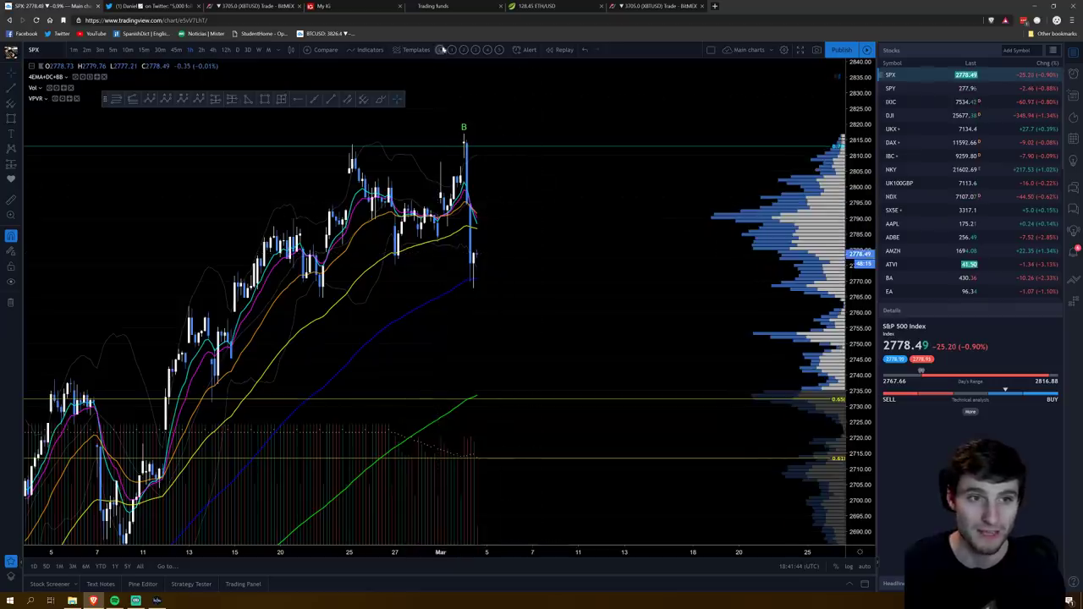
# - Apply the indicator template adding MACD and RSI/Stochastic panes to the SPX chart
pyautogui.click(462, 53)
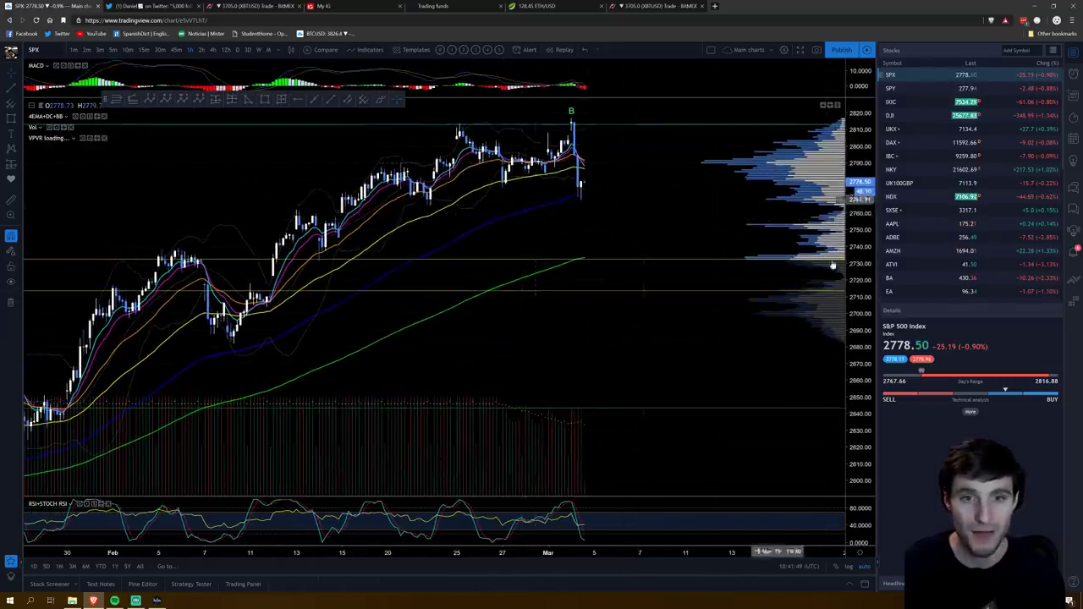
pyautogui.moveTo(635, 167); pyautogui.dragTo(631, 233)
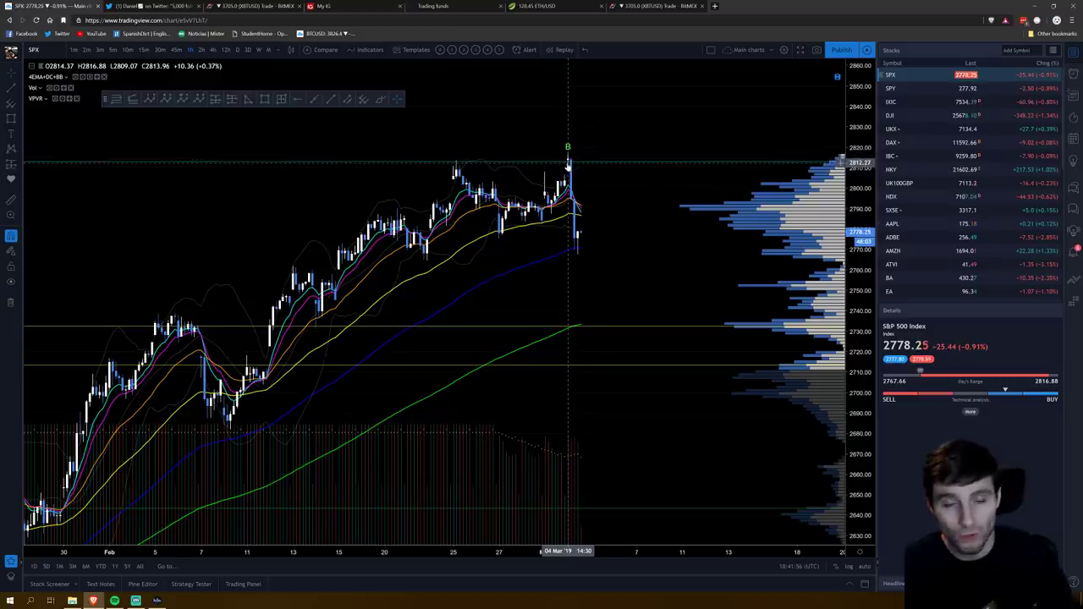
pyautogui.click(463, 51)
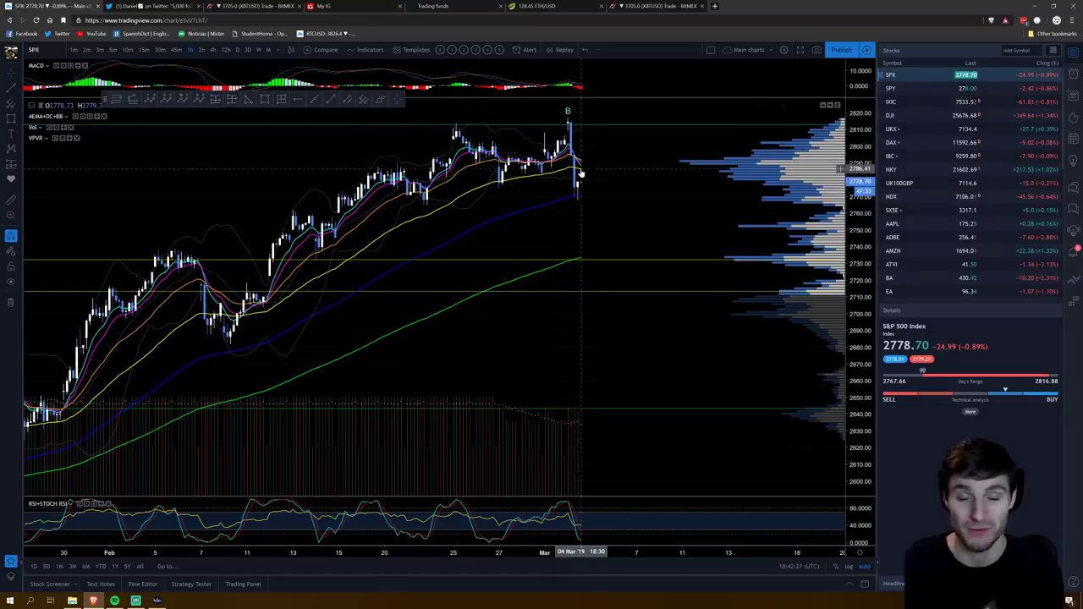
# - Zoom out and shift SPX candles left to show more history and future space
pyautogui.scroll(-3, 581, 173)
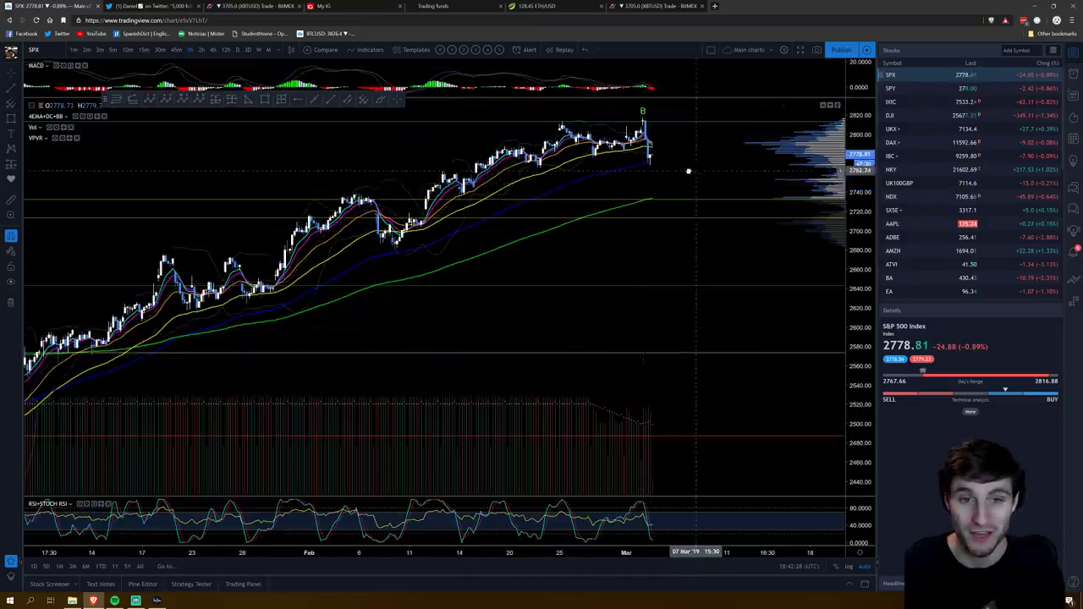
pyautogui.moveTo(696, 173); pyautogui.dragTo(434, 127)
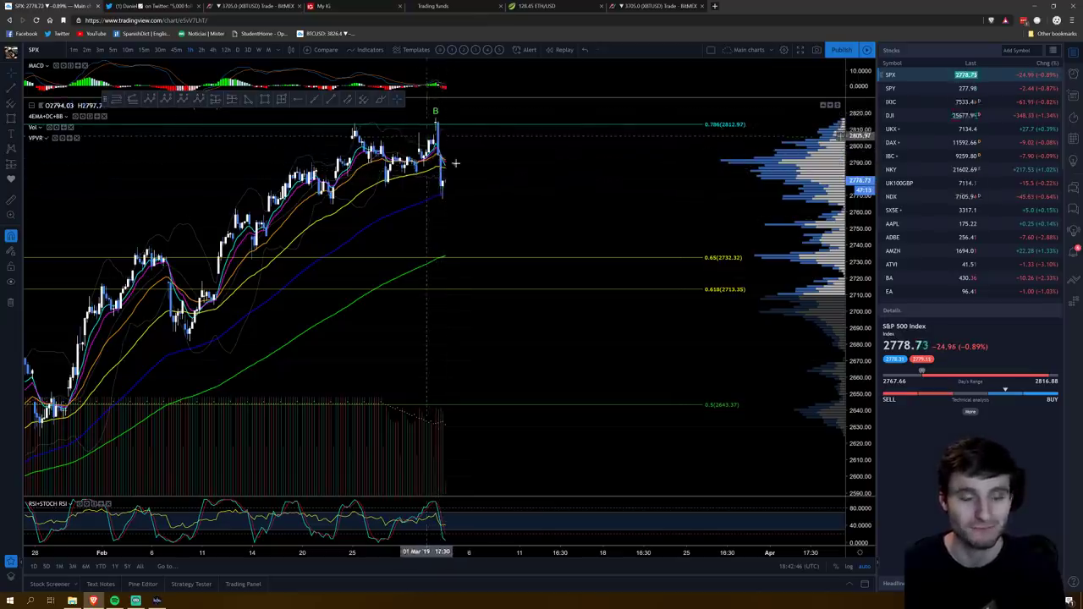
pyautogui.scroll(-5, 489, 192)
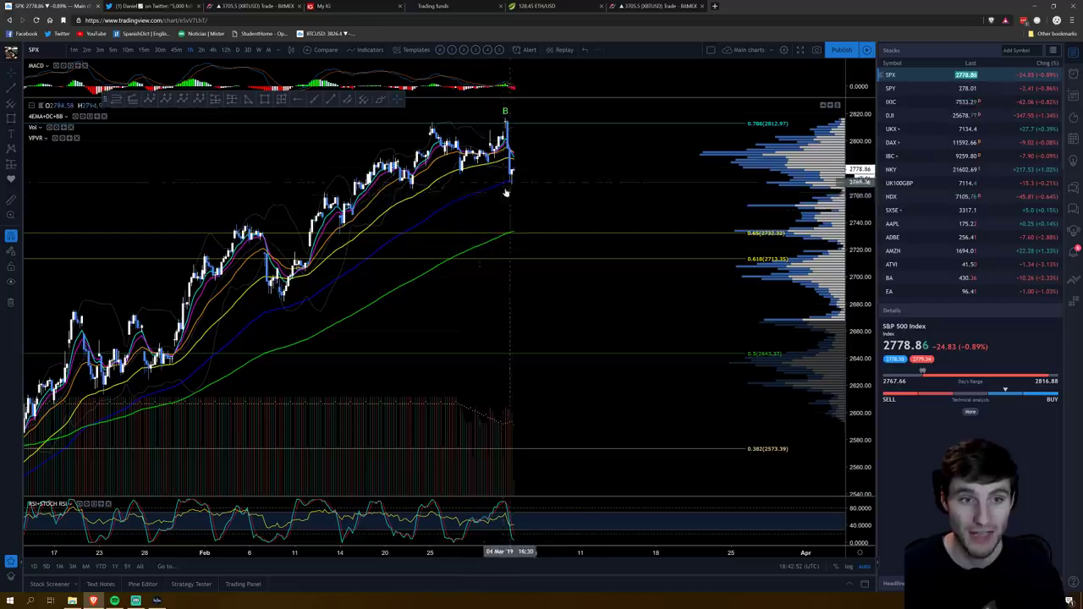
# - Switch SPX to a higher timeframe and bring the recent candles into view
pyautogui.click(225, 50)
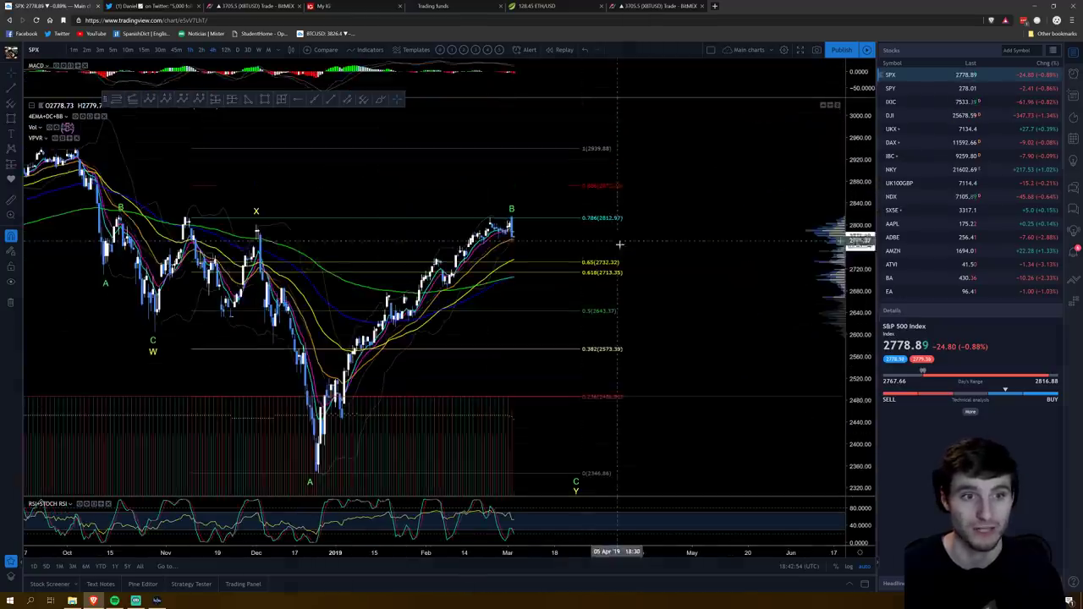
pyautogui.scroll(1, 700, 271)
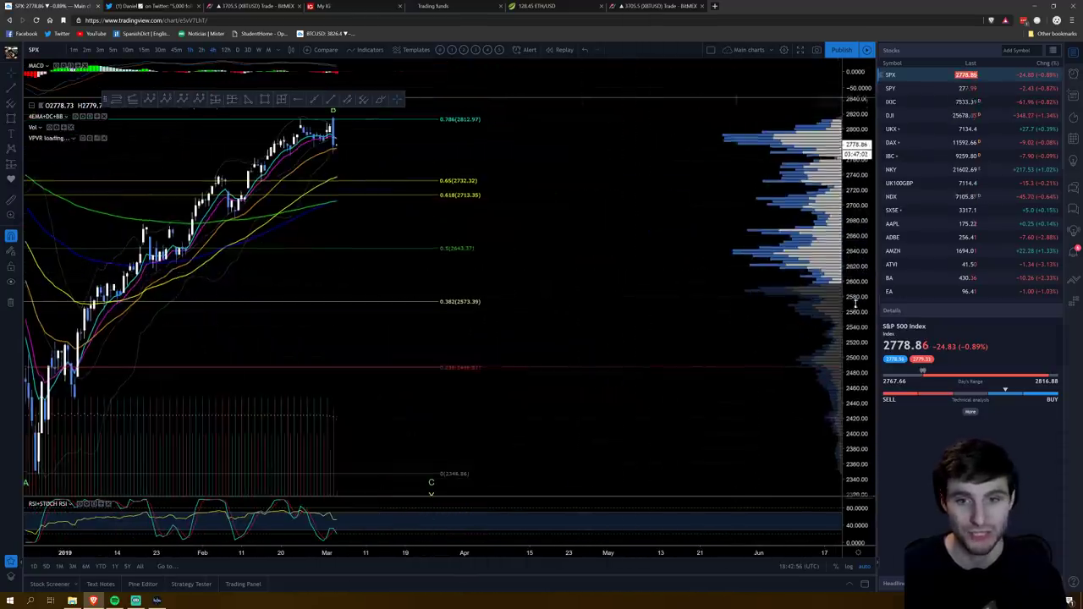
pyautogui.moveTo(556, 200); pyautogui.dragTo(719, 296)
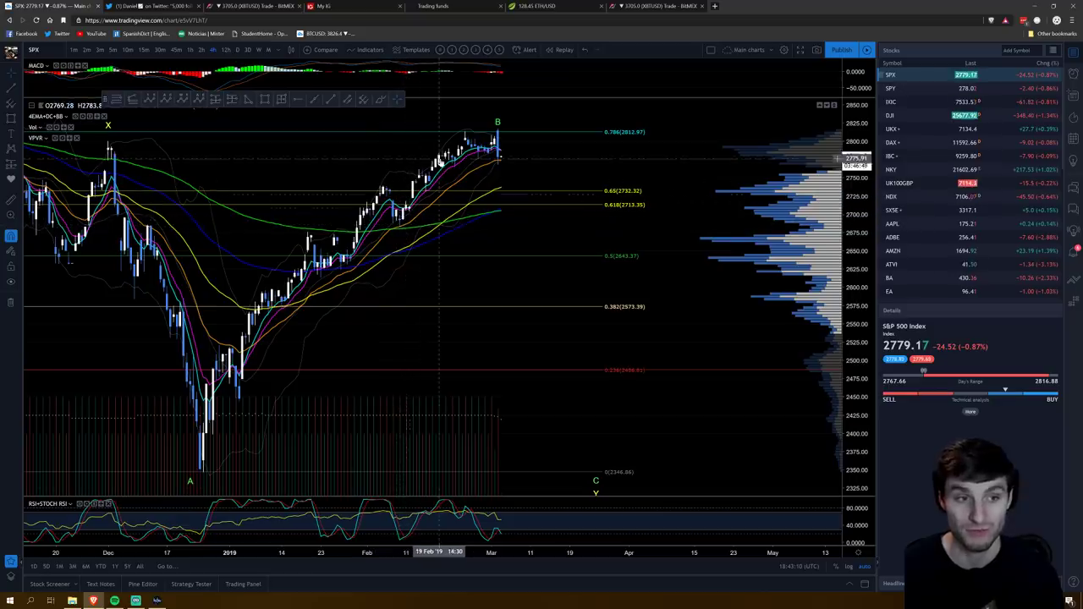
pyautogui.moveTo(701, 131); pyautogui.dragTo(716, 186)
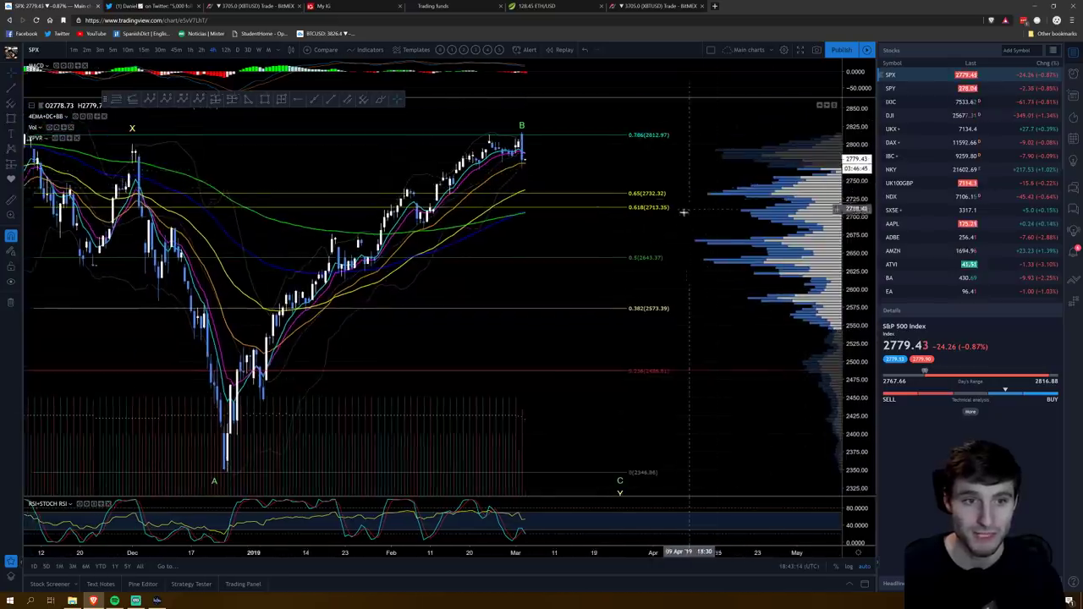
# - Refit the chart to the A-B-C rally, then sketch and undo a freehand brush stroke
pyautogui.scroll(3, 715, 185)
pyautogui.moveTo(452, 234); pyautogui.dragTo(583, 249)
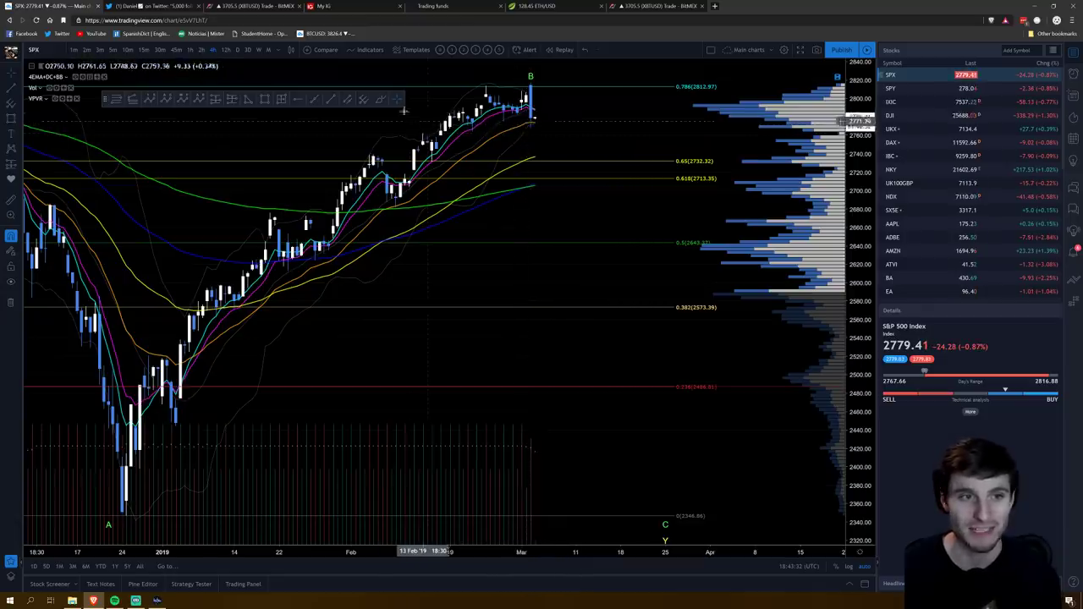
pyautogui.moveTo(531, 118)
pyautogui.mouseDown()
pyautogui.moveTo(578, 77)
pyautogui.moveTo(538, 110)
pyautogui.moveTo(546, 119)
pyautogui.mouseUp()
pyautogui.hotkey('ctrl', 'z')
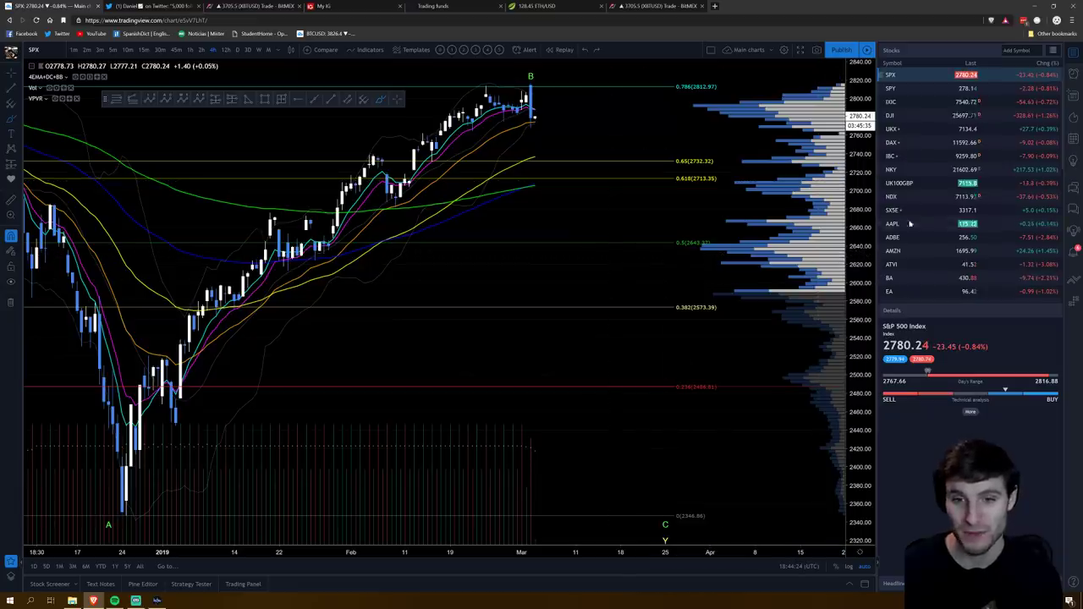
# - Scroll the right-hand watchlist down until the VIX row shows
pyautogui.scroll(-5, 921, 226)
pyautogui.scroll(-1, 922, 227)
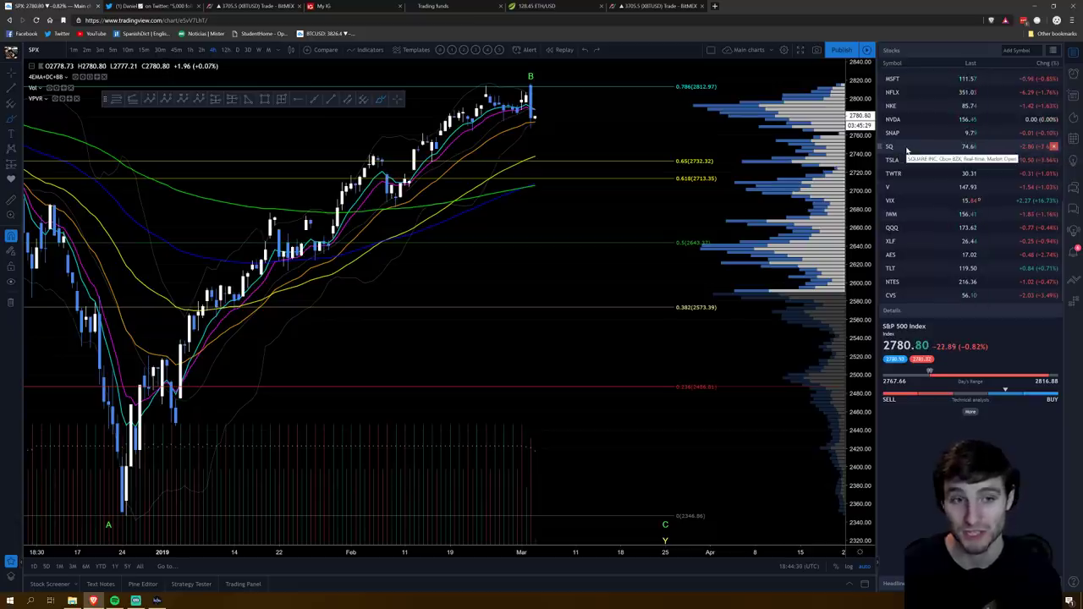
pyautogui.scroll(6, 914, 135)
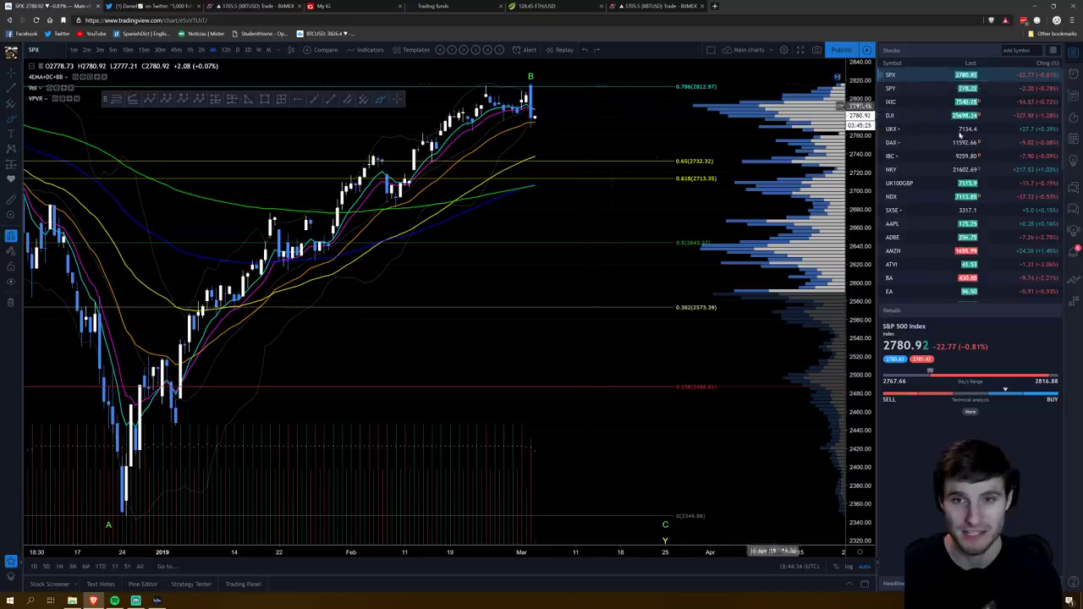
pyautogui.scroll(-5, 925, 249)
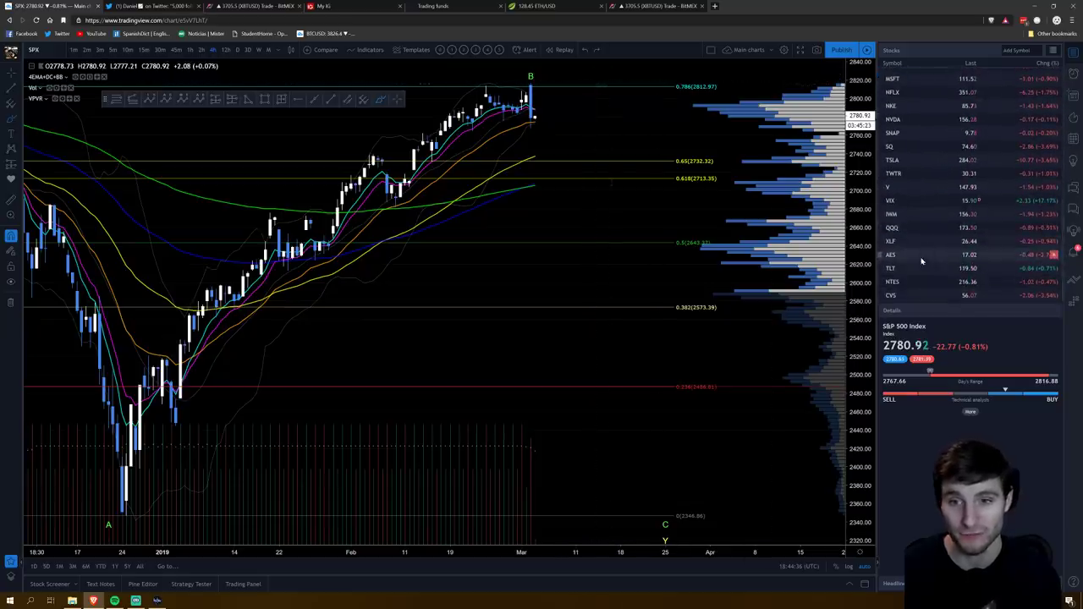
pyautogui.scroll(-2, 921, 182)
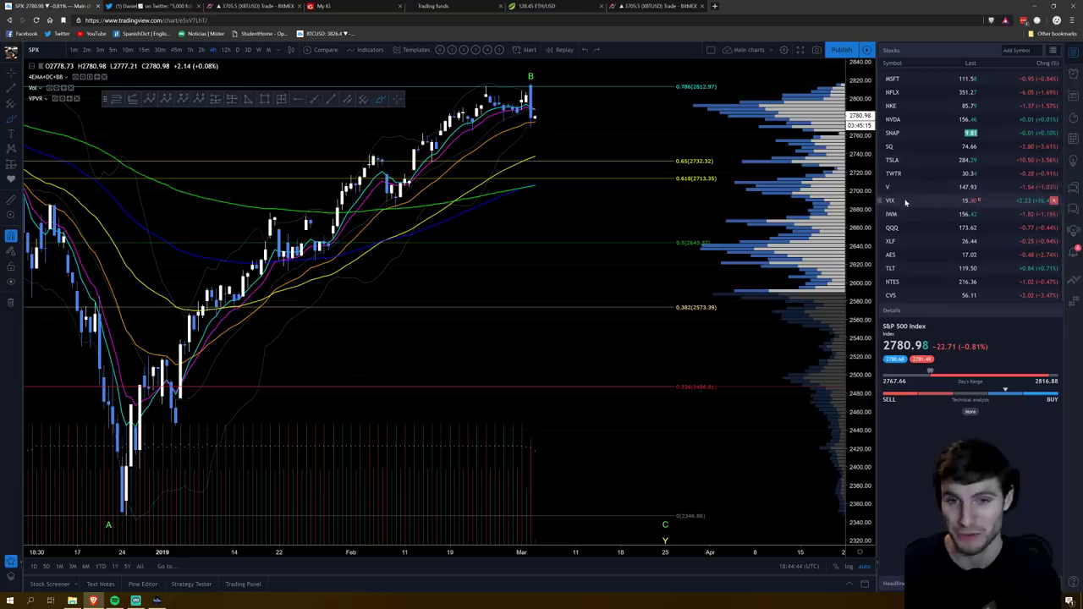
# - Show VIX, mark a date-and-price range box on it, then discard the box
pyautogui.click(905, 201)
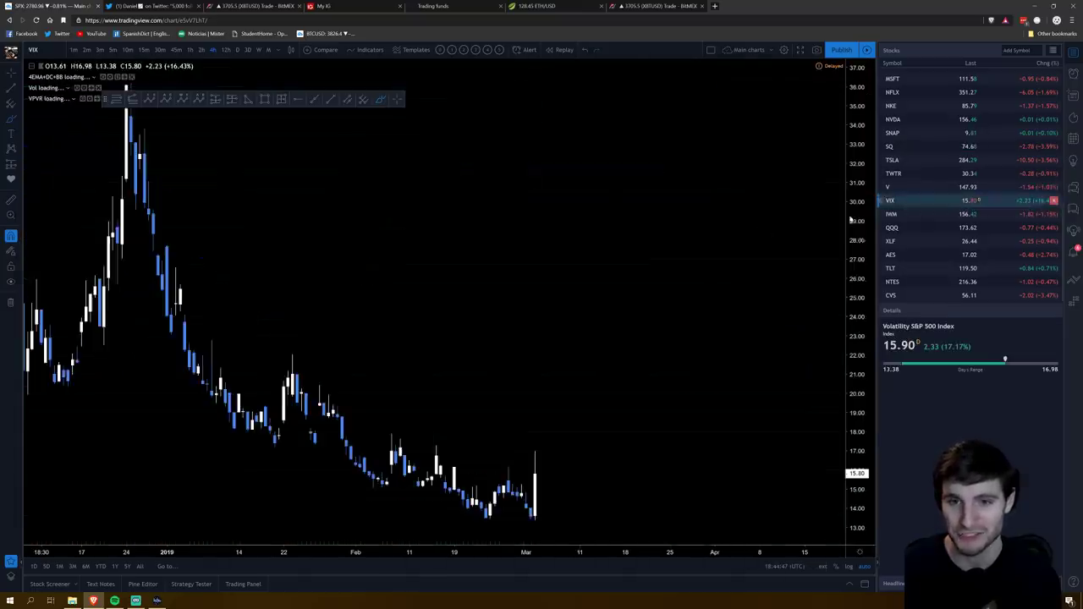
pyautogui.scroll(5, 568, 363)
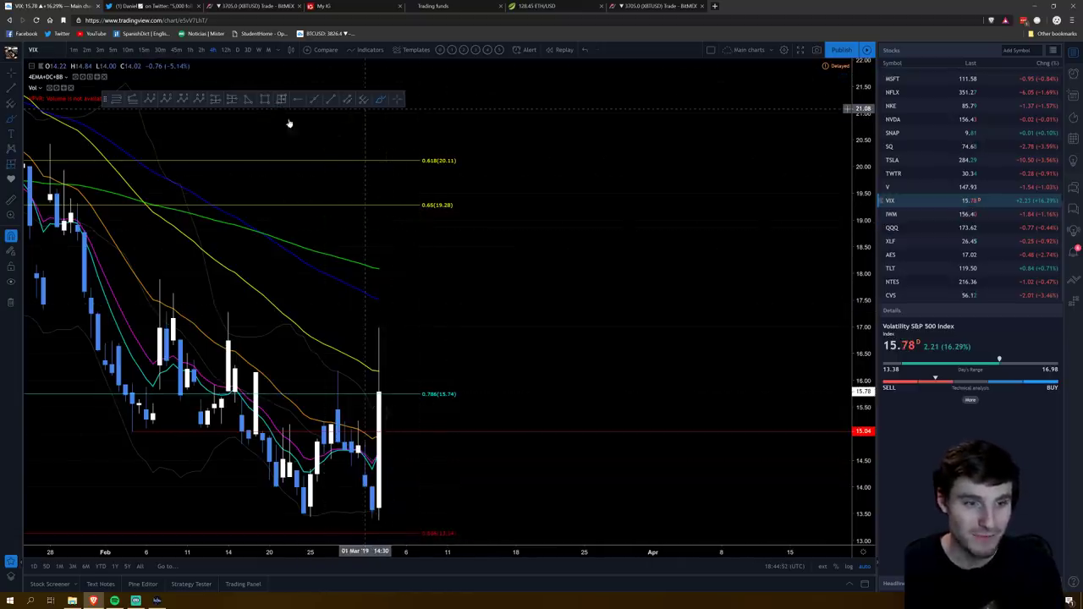
pyautogui.moveTo(400, 522)
pyautogui.mouseDown()
pyautogui.moveTo(427, 314)
pyautogui.moveTo(420, 328)
pyautogui.mouseUp()
pyautogui.doubleClick(419, 327)
pyautogui.click(629, 263)
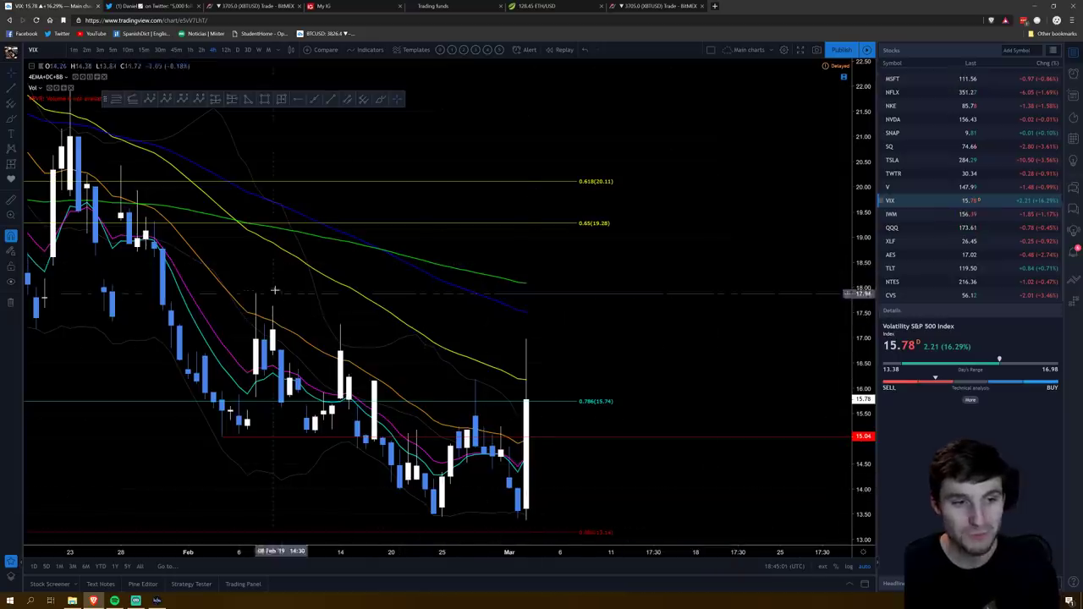
# - Zoom the VIX weekly chart to about a year of candles
pyautogui.scroll(-3, 559, 369)
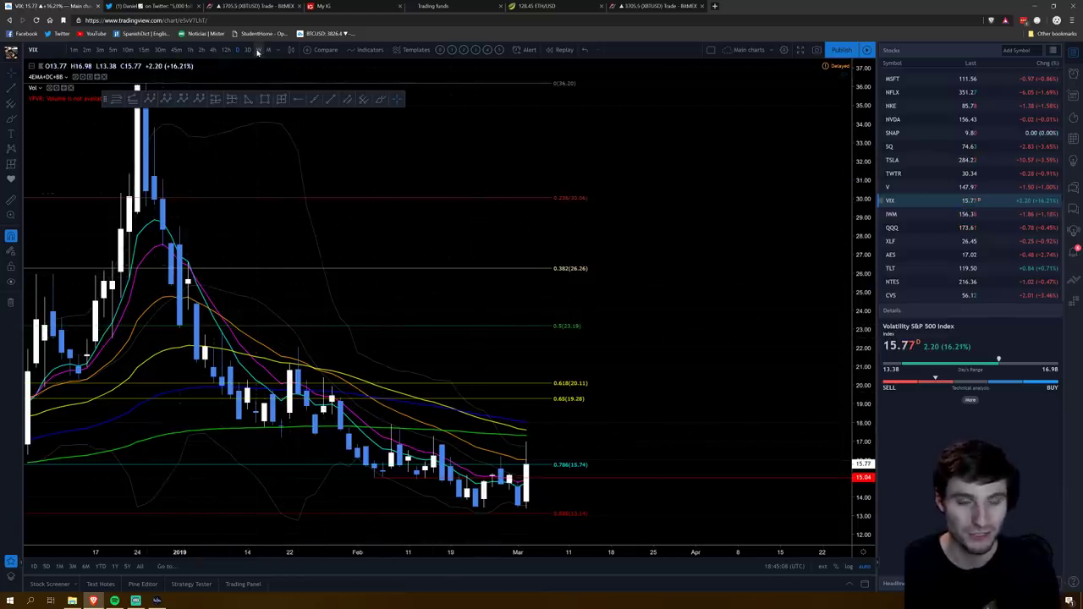
pyautogui.scroll(-5, 515, 253)
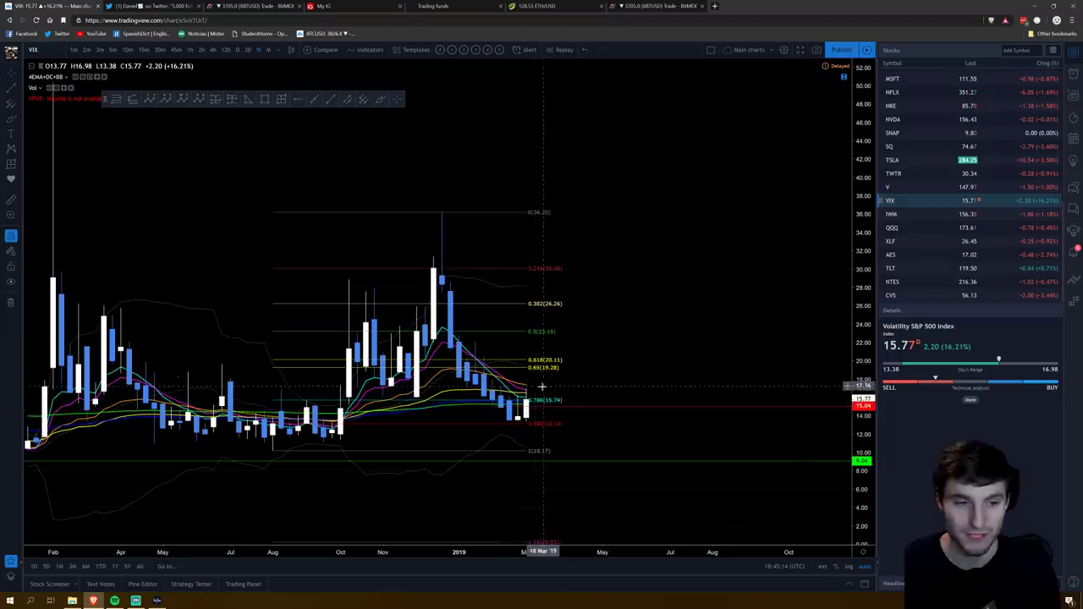
pyautogui.scroll(1, 587, 362)
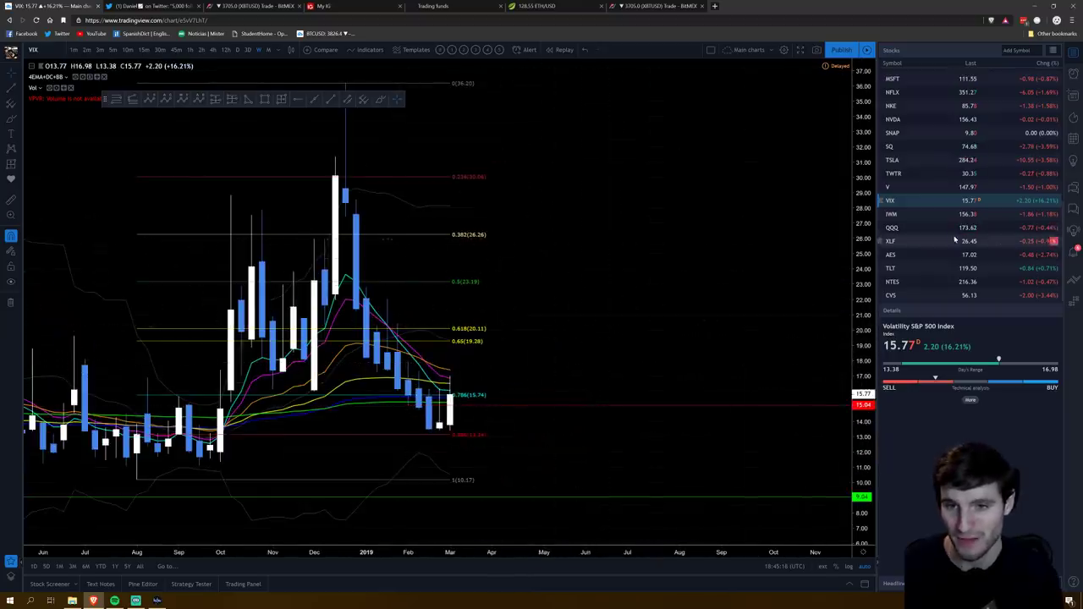
pyautogui.scroll(5, 964, 220)
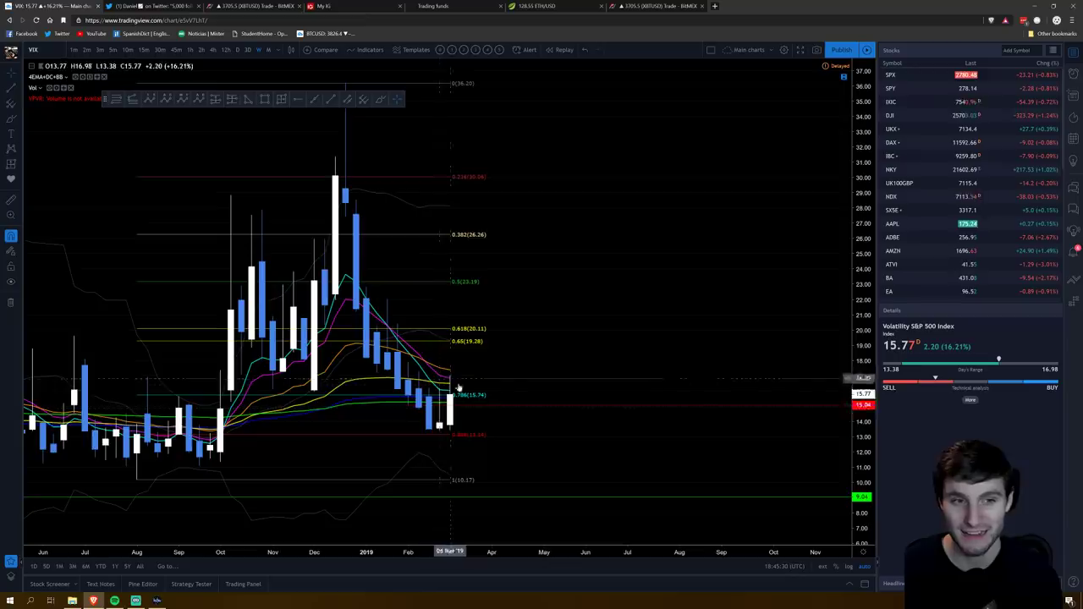
# - Return the chart to SPX on the hourly timeframe
pyautogui.click(939, 77)
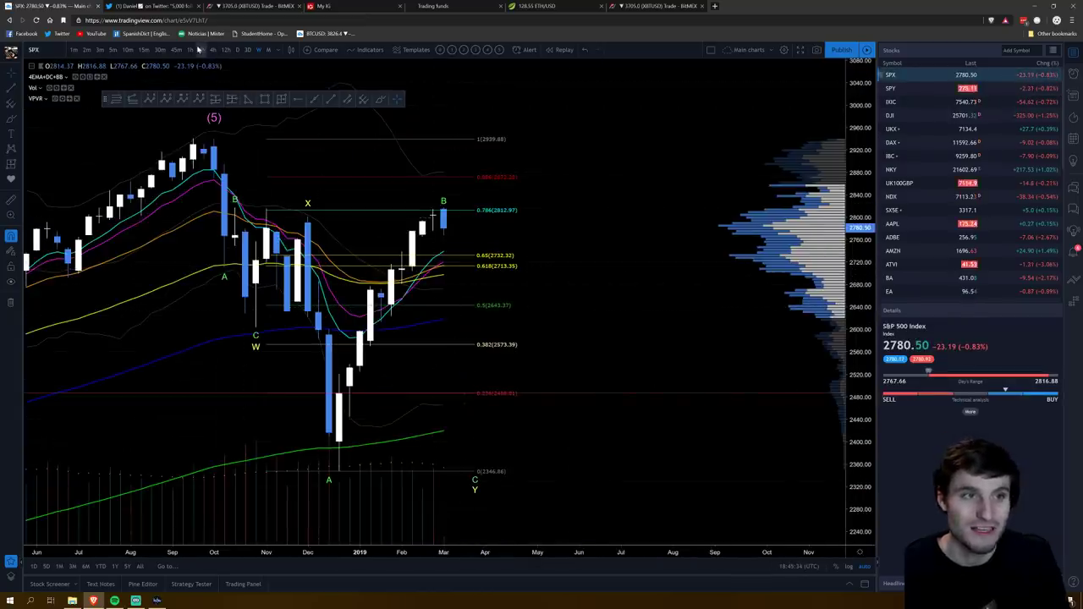
pyautogui.click(193, 49)
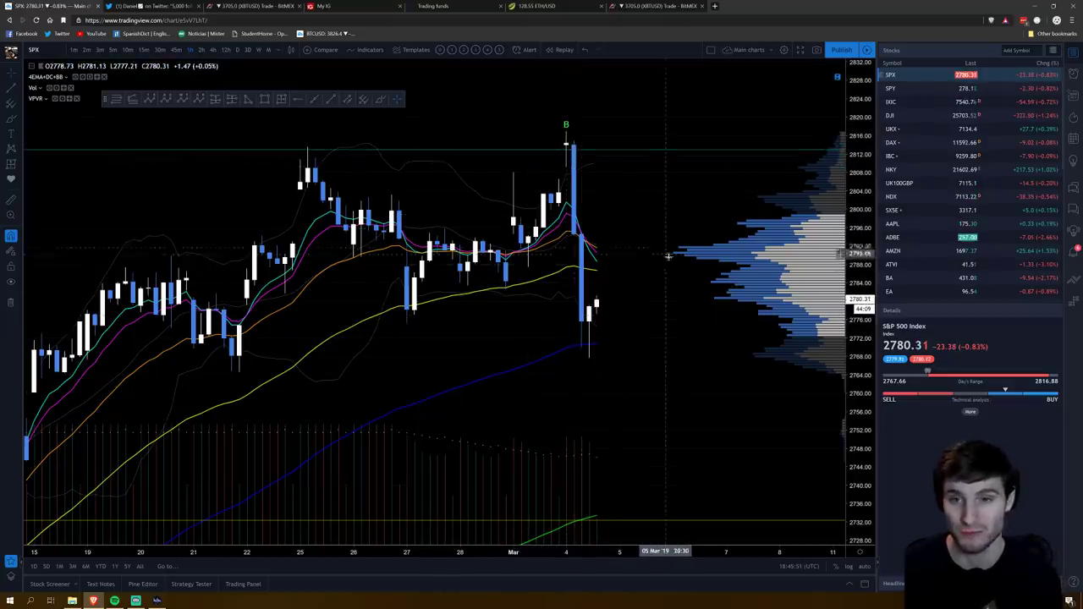
pyautogui.click(1053, 51)
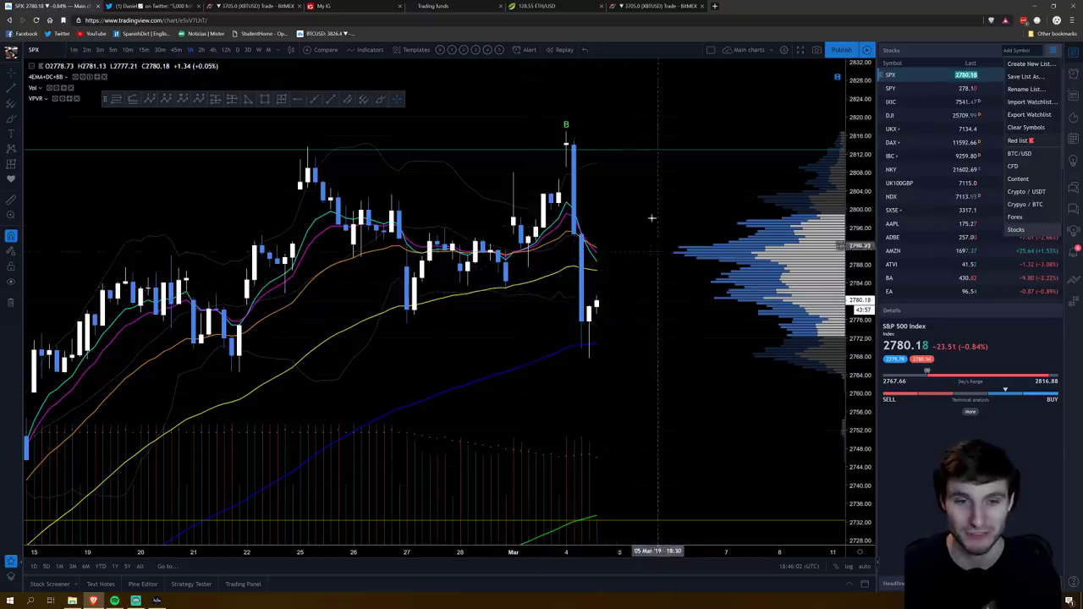
pyautogui.click(665, 243)
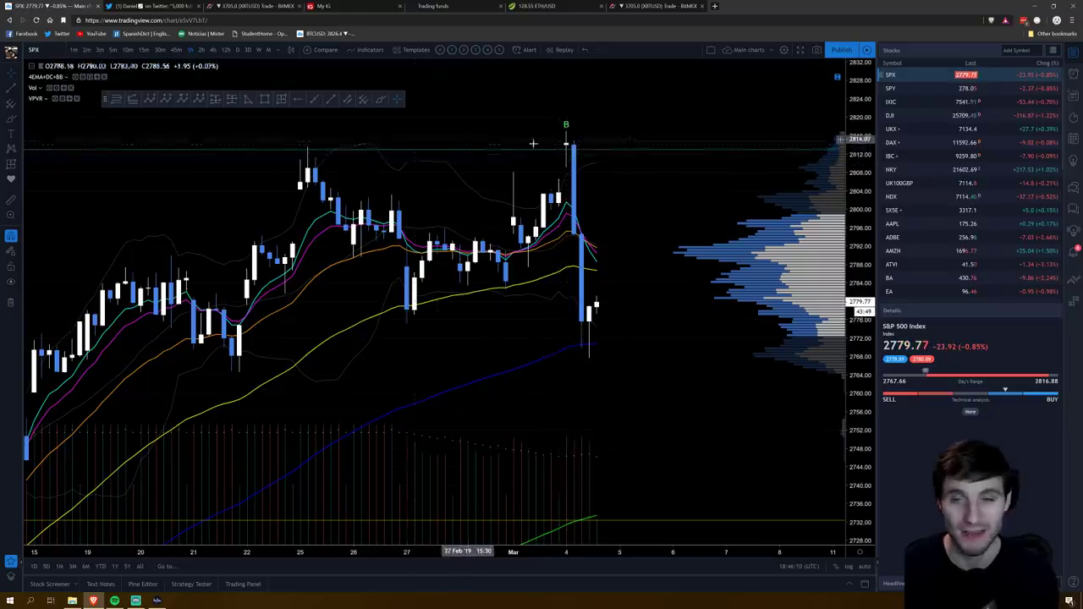
# - Switch the watchlist to Crypto / USDT, then to the BTC/USD pairs
pyautogui.click(1053, 50)
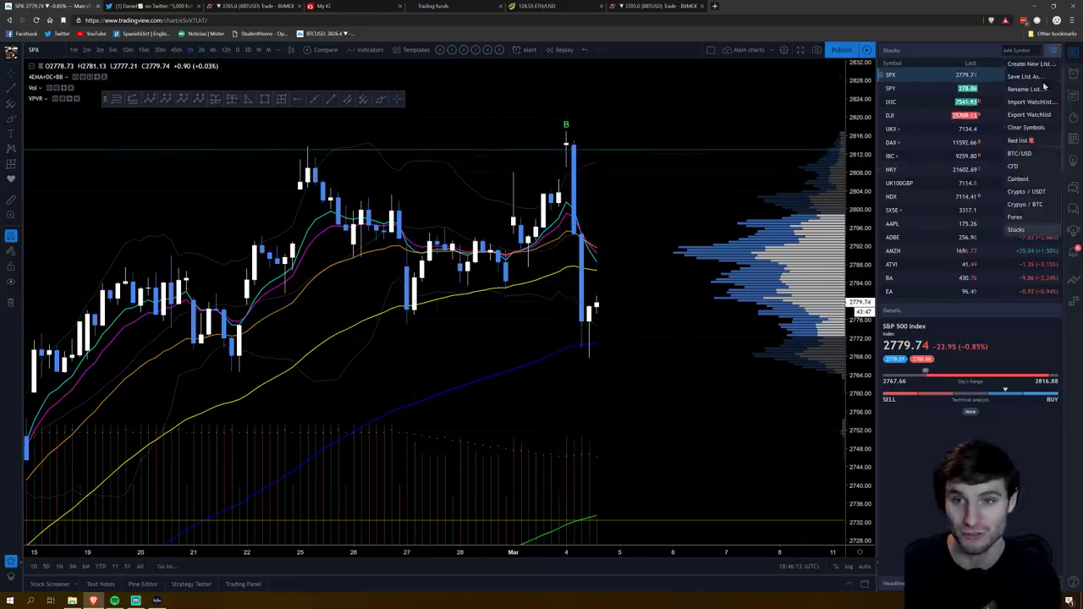
pyautogui.click(1022, 193)
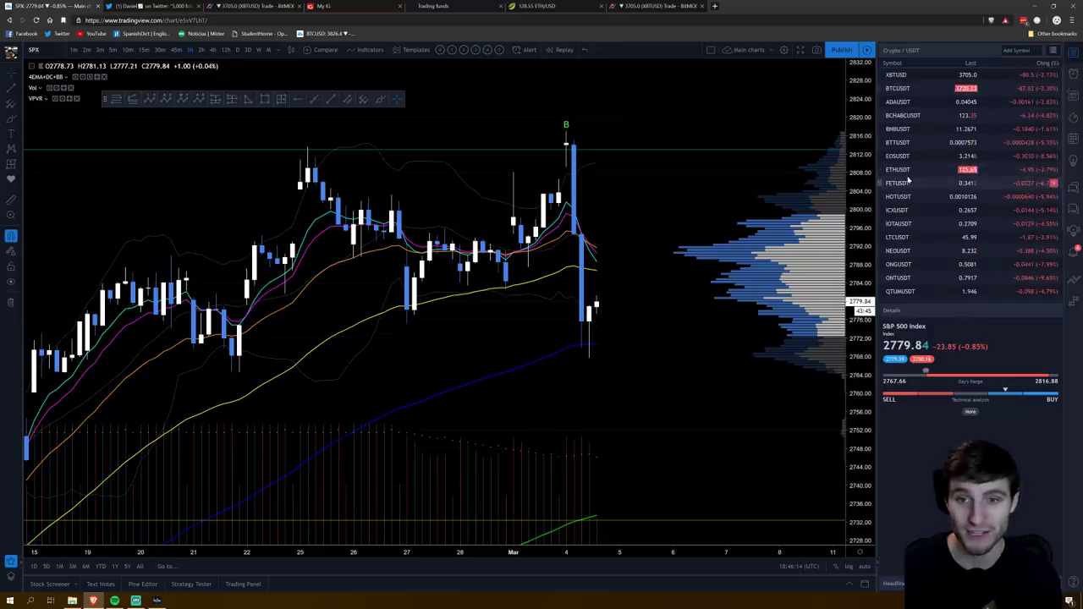
pyautogui.click(1055, 51)
pyautogui.click(1019, 153)
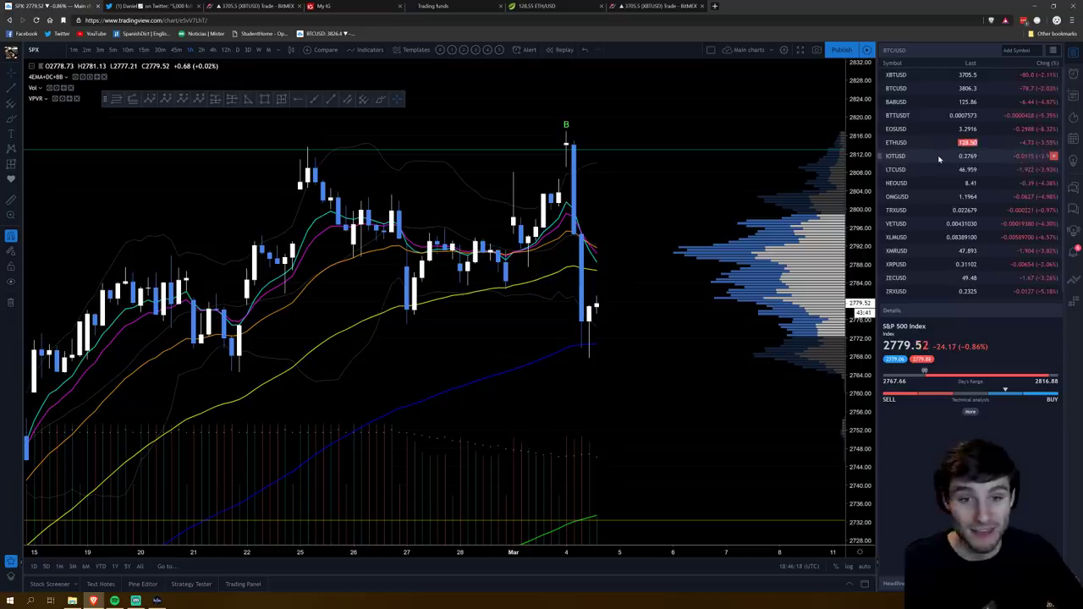
# - Show ETHUSD and zoom in on its latest intraday candles near the 126 low
pyautogui.click(935, 142)
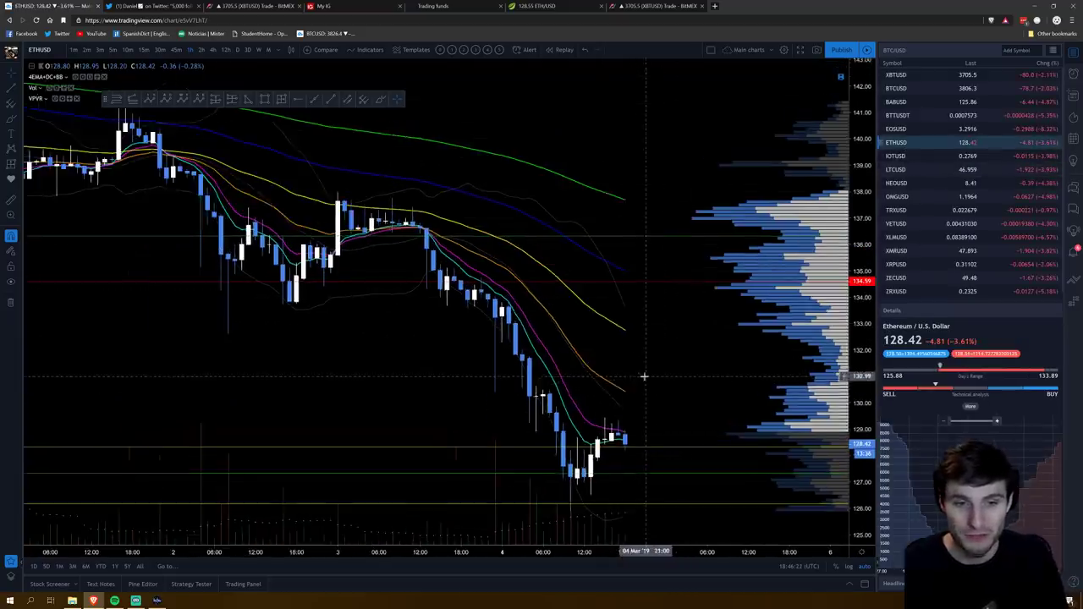
pyautogui.scroll(1, 644, 377)
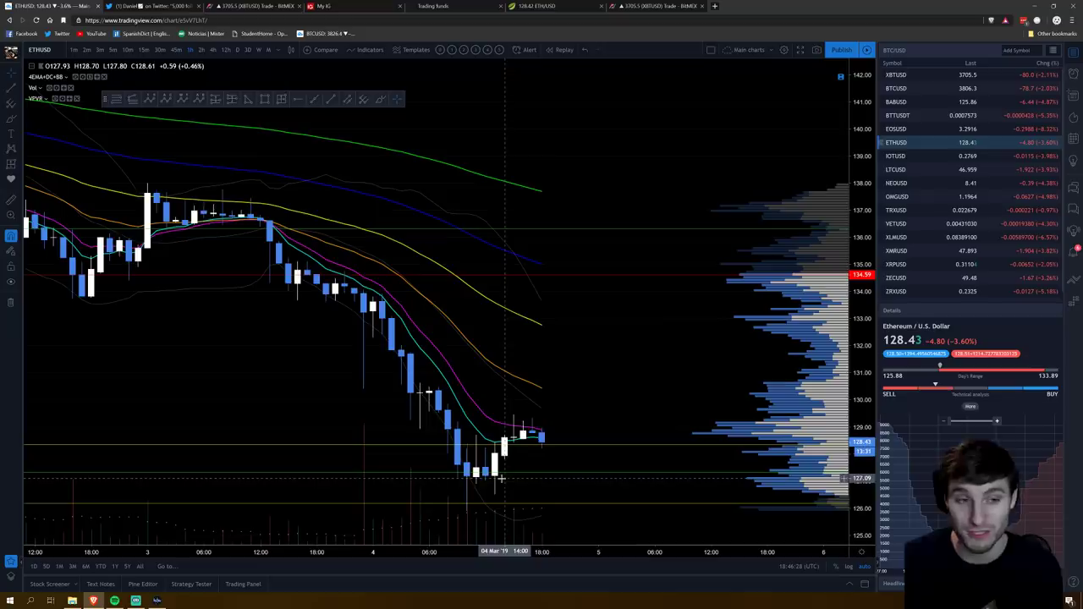
pyautogui.scroll(1, 483, 471)
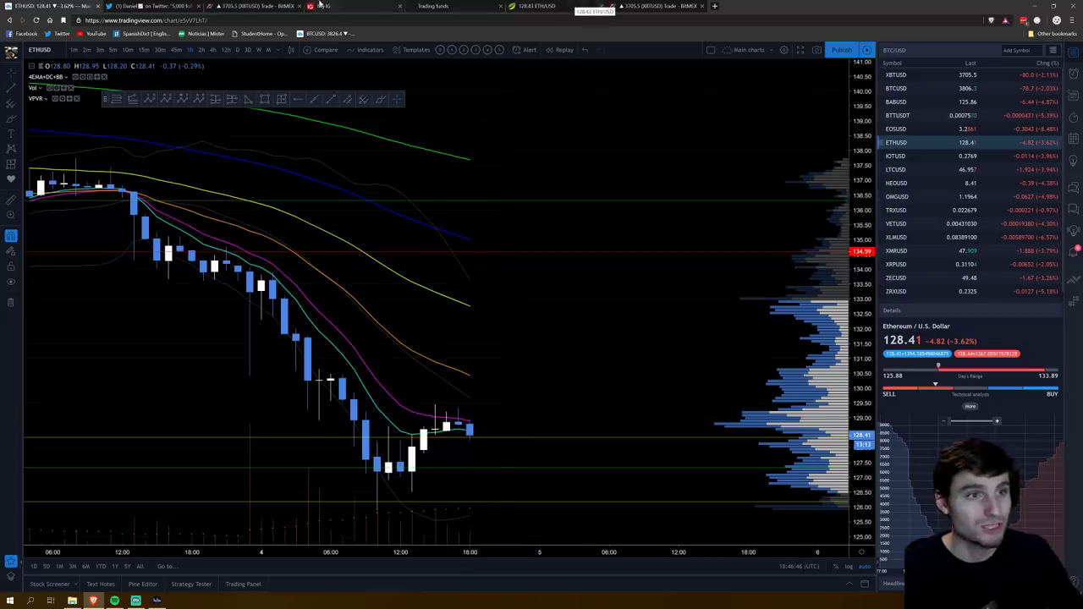
# - Switch to Twitter and scroll the pinned giveaway tweet down to its 97 retweets
pyautogui.click(155, 6)
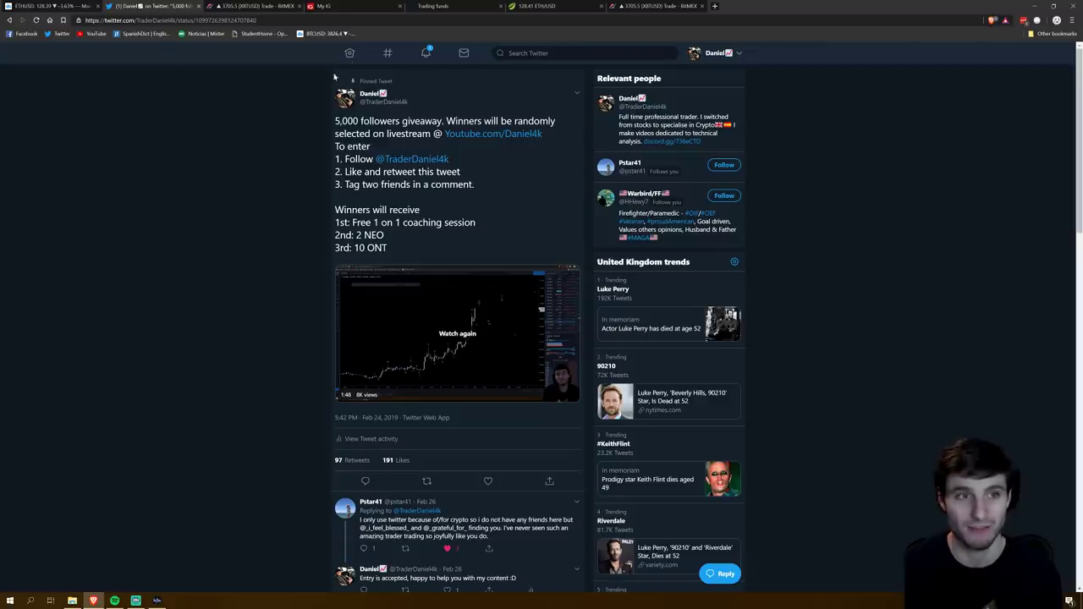
pyautogui.scroll(-1, 364, 381)
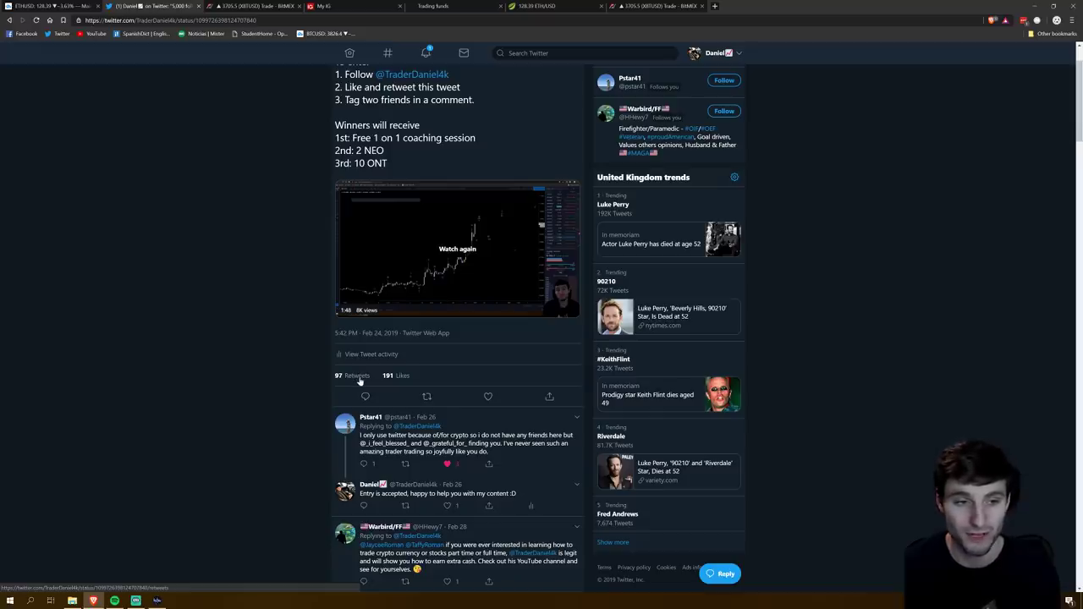
# - Open the giveaway tweet's 97 Retweets list and scroll through the retweeting accounts
pyautogui.click(359, 381)
pyautogui.scroll(-2, 552, 327)
pyautogui.scroll(-3, 552, 326)
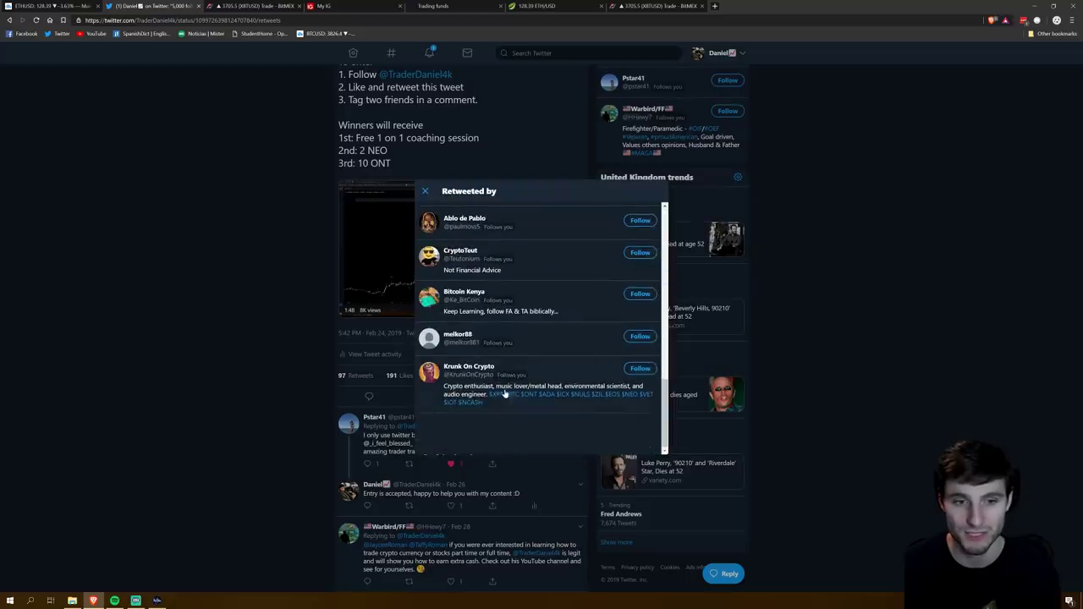
pyautogui.scroll(5, 529, 376)
pyautogui.scroll(-5, 533, 379)
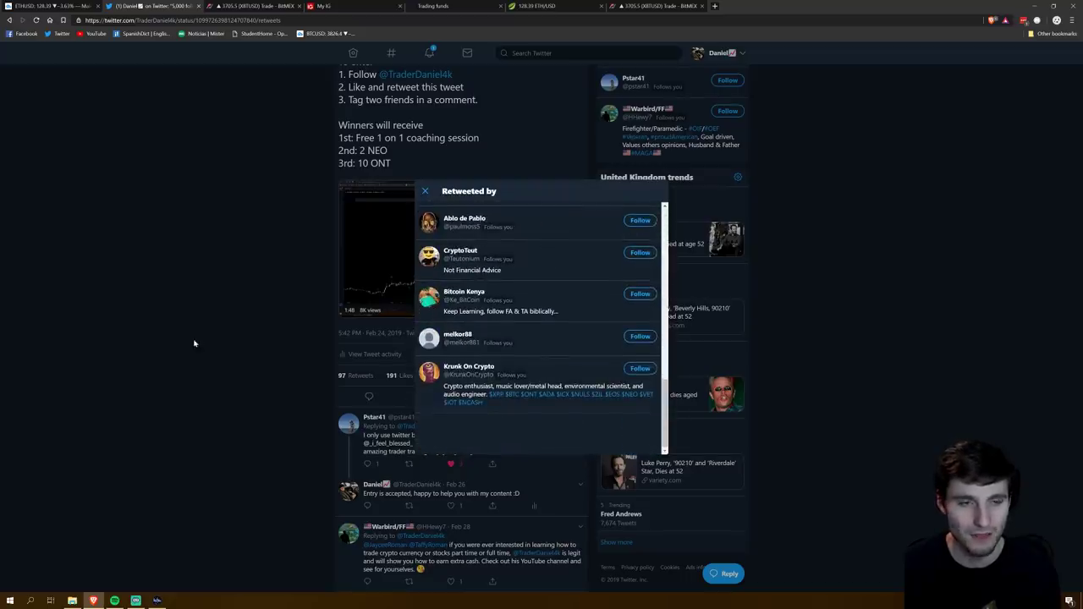
pyautogui.scroll(5, 544, 381)
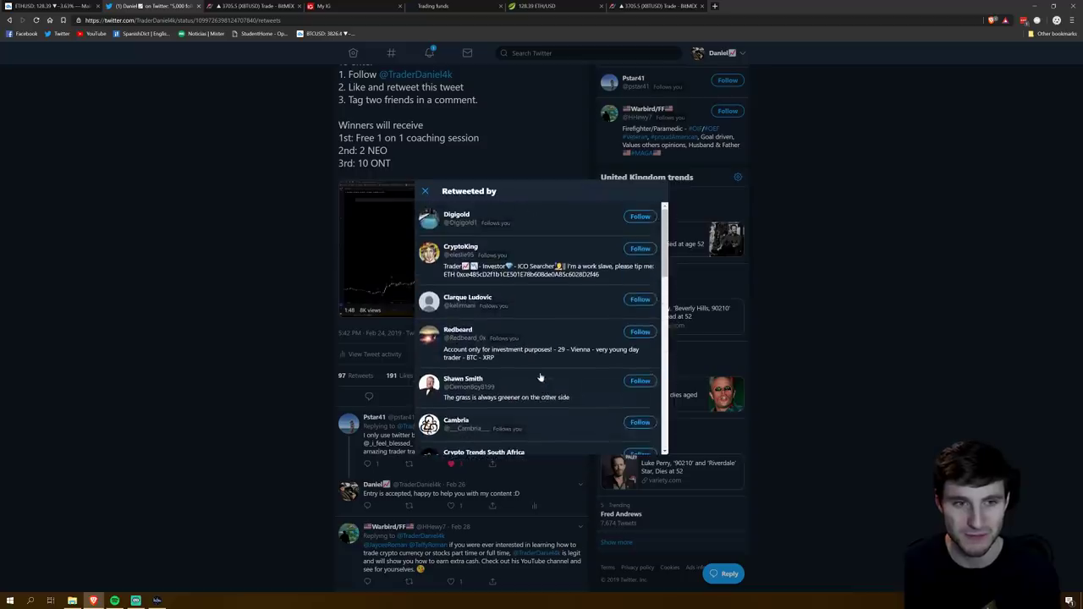
pyautogui.scroll(-3, 533, 321)
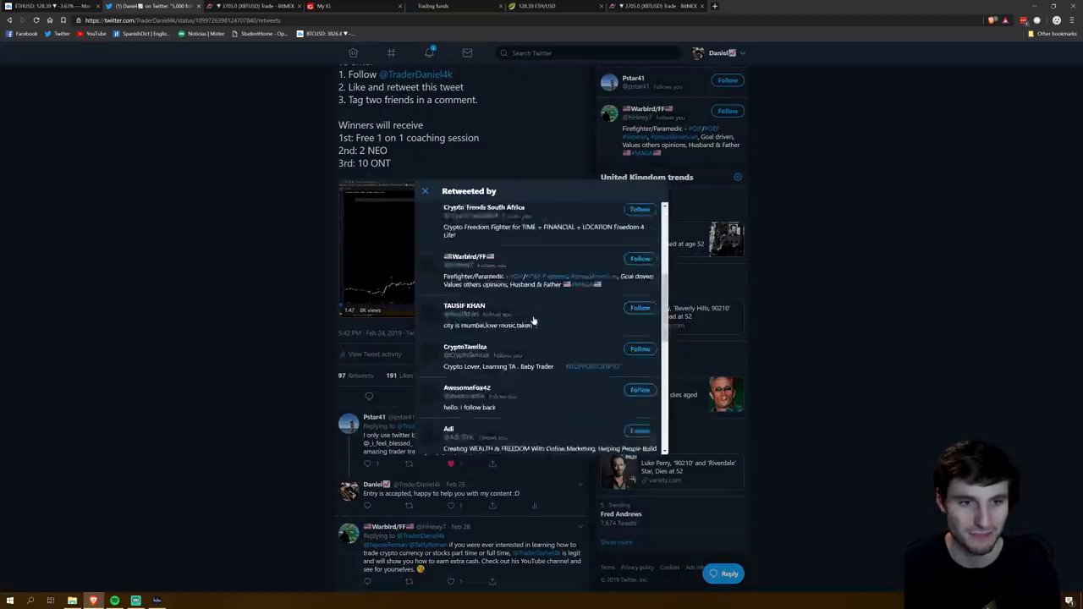
pyautogui.scroll(-3, 531, 321)
pyautogui.scroll(5, 533, 338)
pyautogui.scroll(-5, 539, 349)
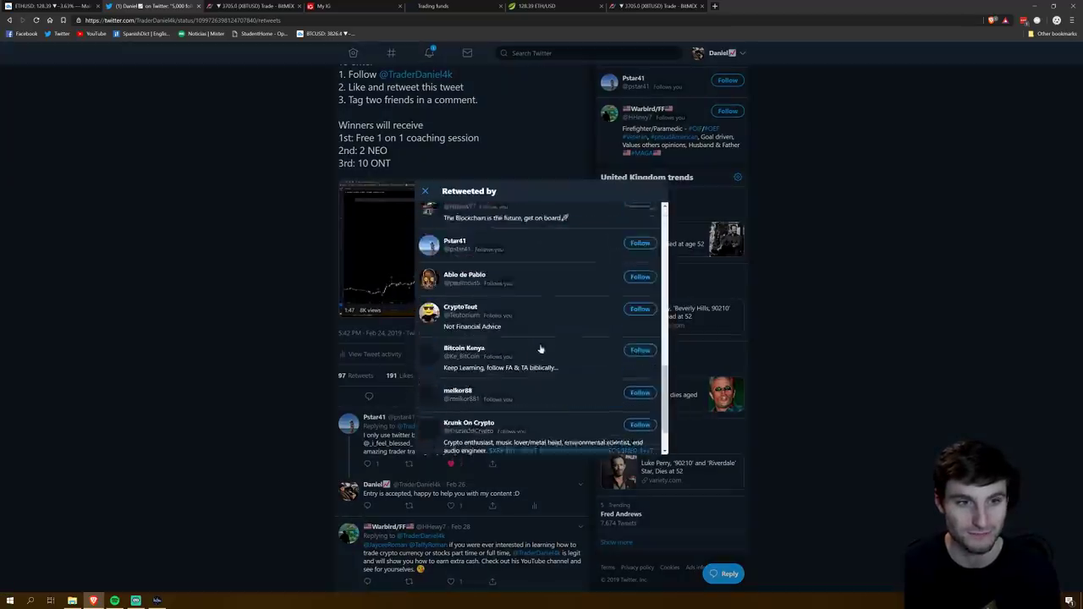
# - Close and reopen the Retweeted by list, browsing it again before reopening it once more
pyautogui.click(145, 386)
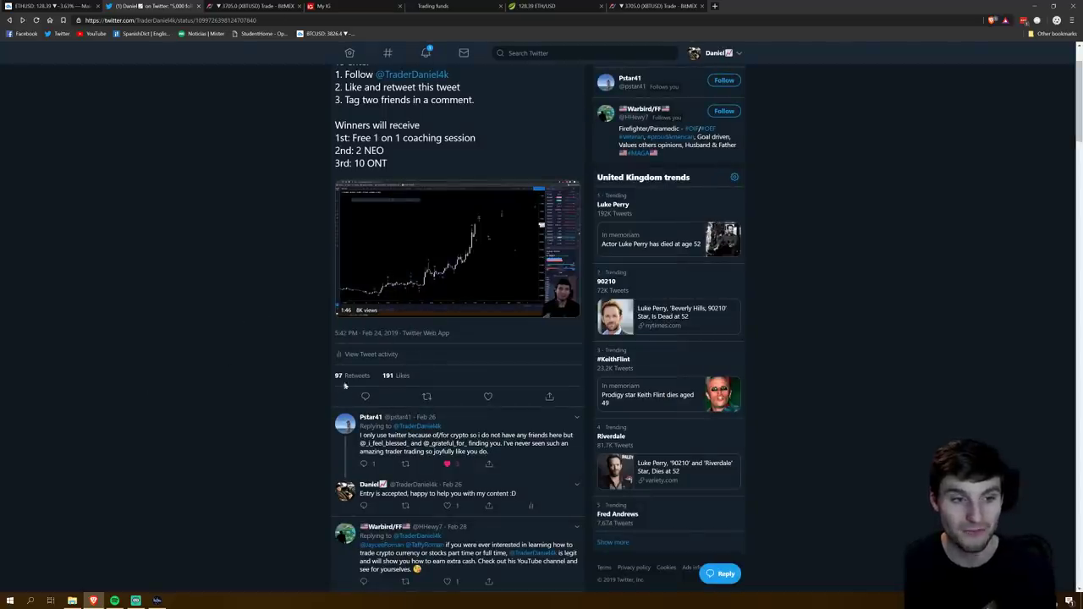
pyautogui.click(352, 377)
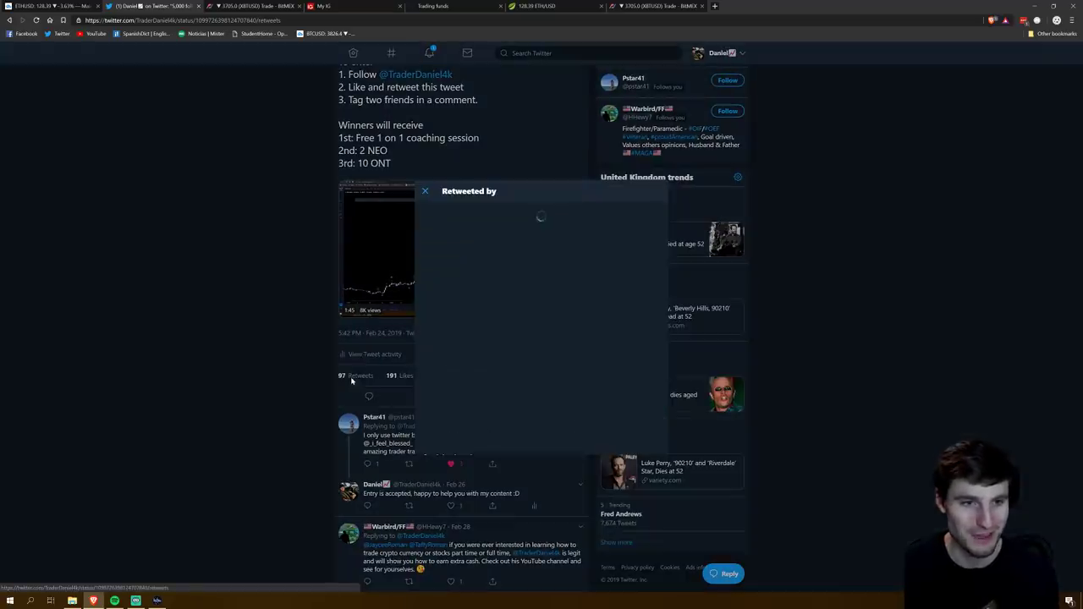
pyautogui.scroll(-6, 542, 336)
pyautogui.scroll(8, 505, 370)
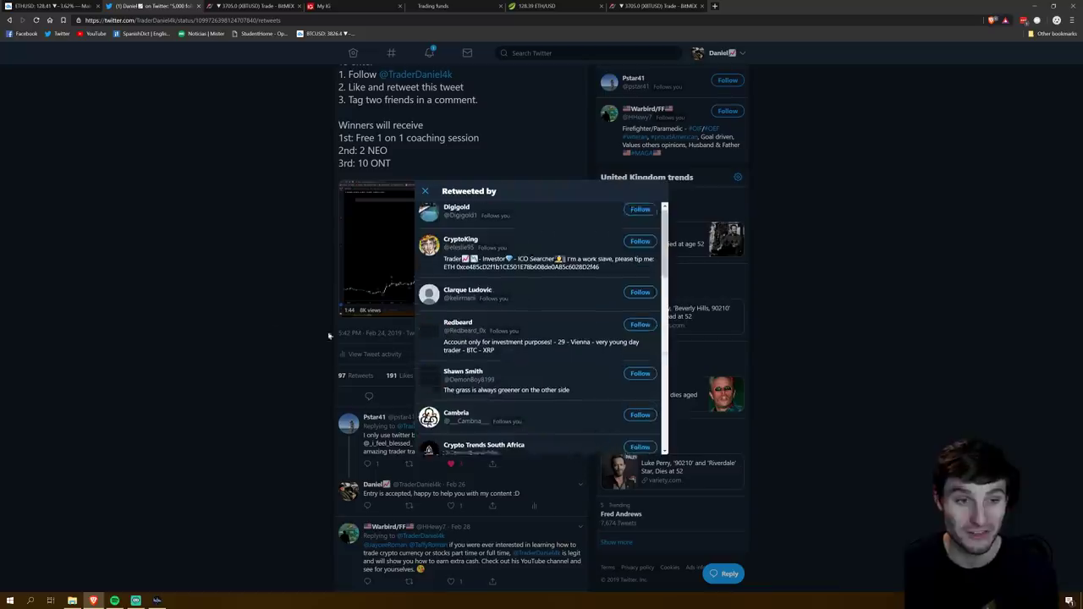
pyautogui.click(169, 397)
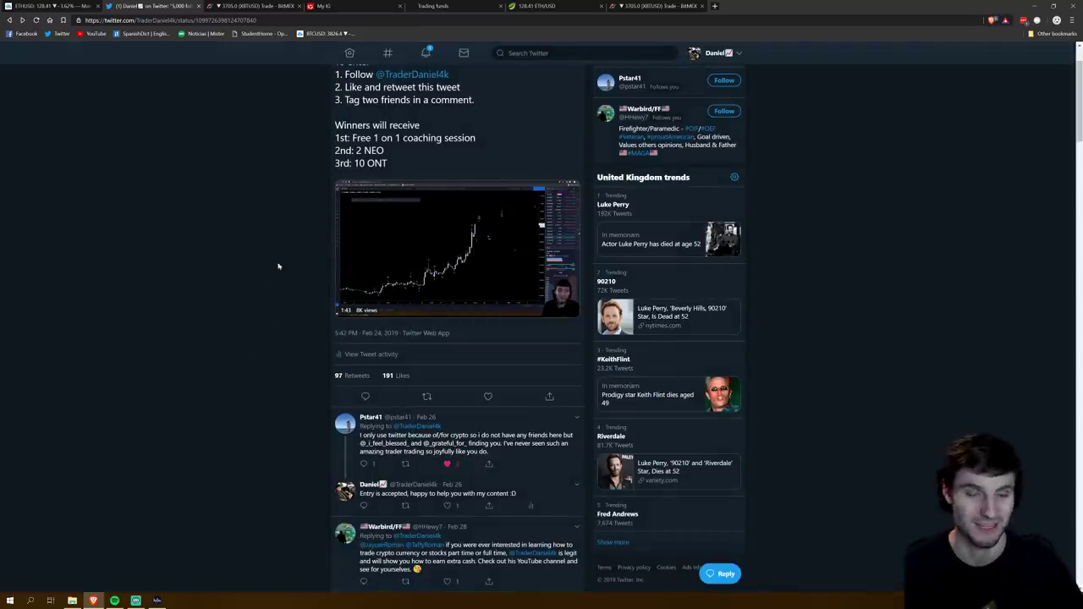
pyautogui.click(348, 376)
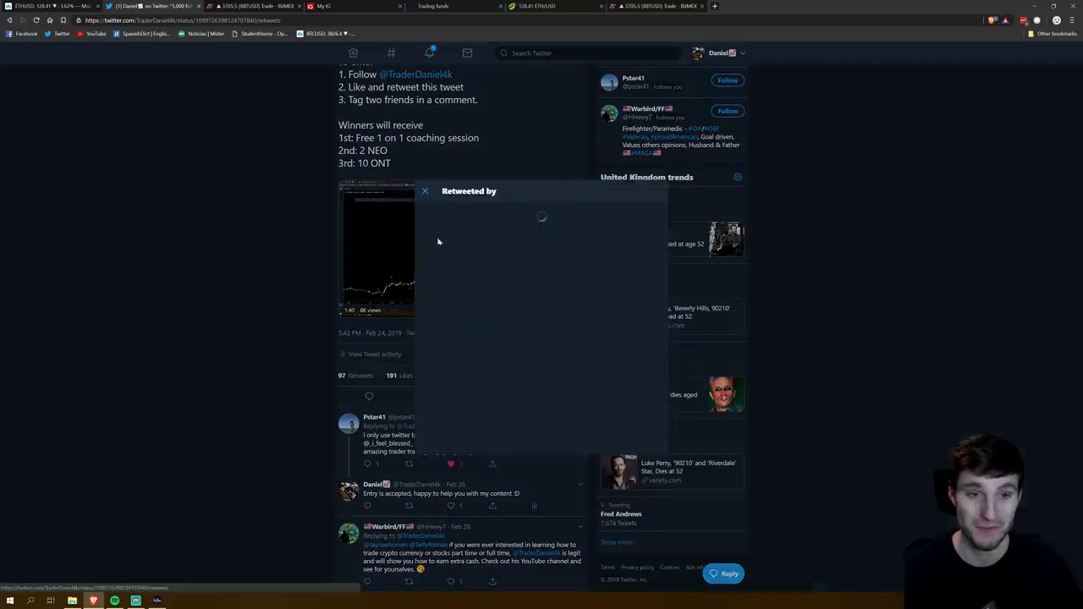
# - Close the Retweeted by dialog to get back to the giveaway tweet and its replies
pyautogui.click(423, 194)
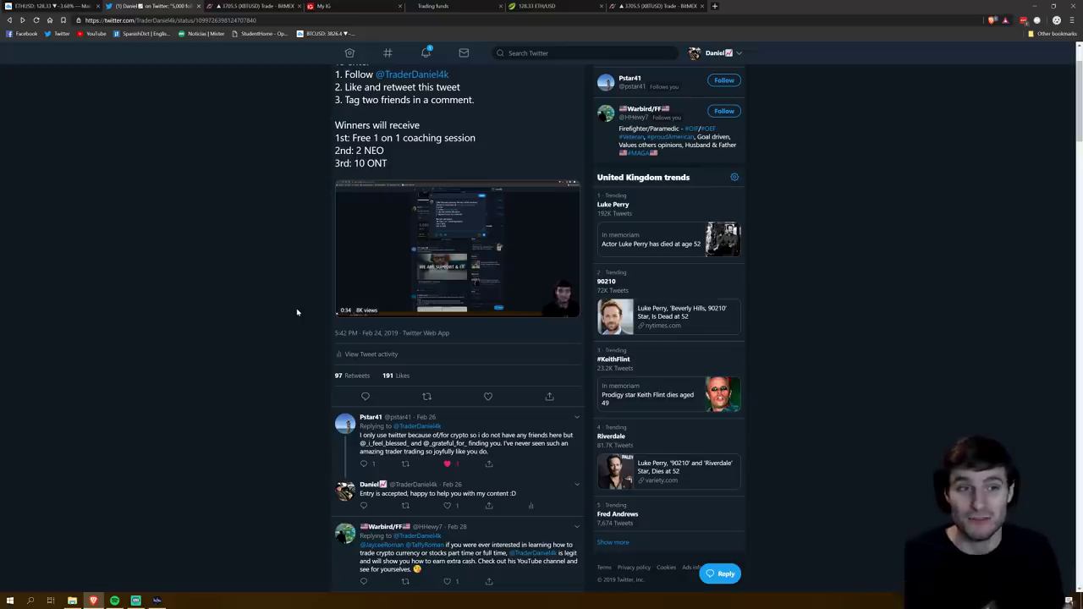
pyautogui.scroll(1, 294, 296)
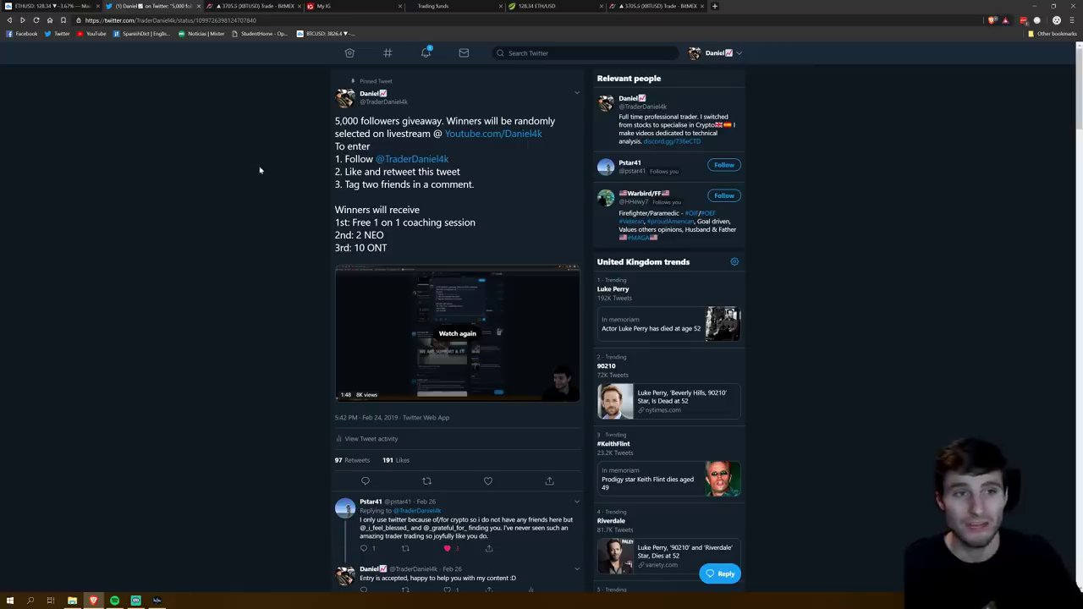
pyautogui.scroll(-3, 457, 355)
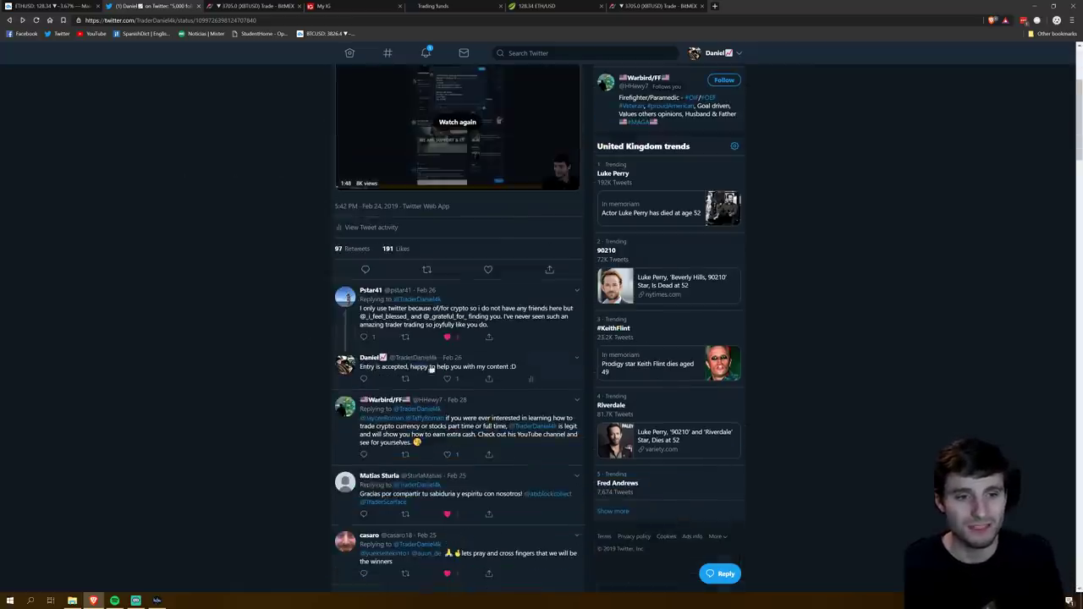
pyautogui.scroll(1, 518, 278)
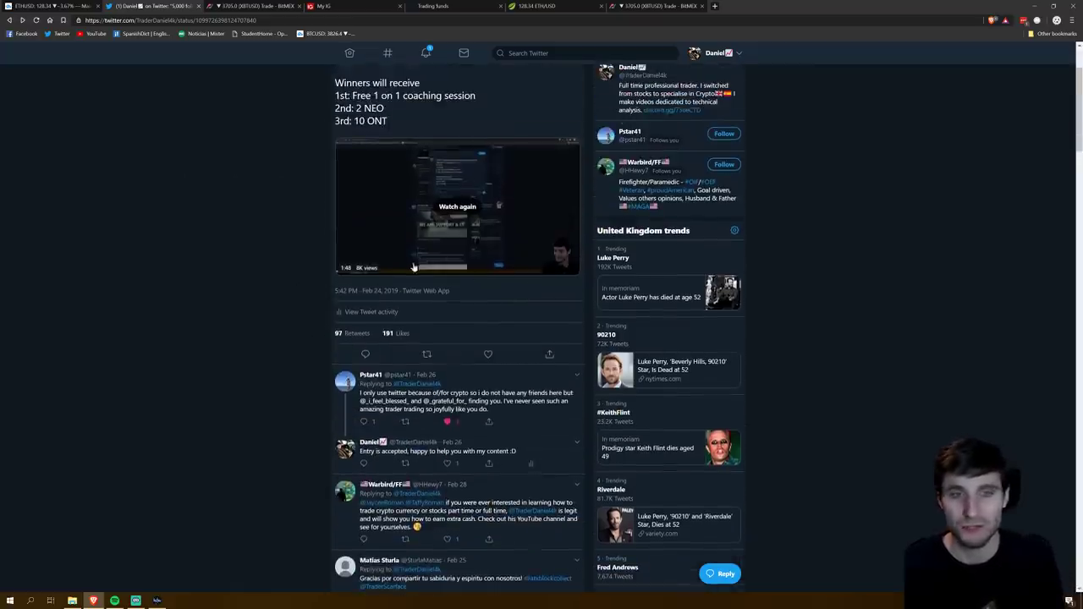
pyautogui.scroll(2, 301, 277)
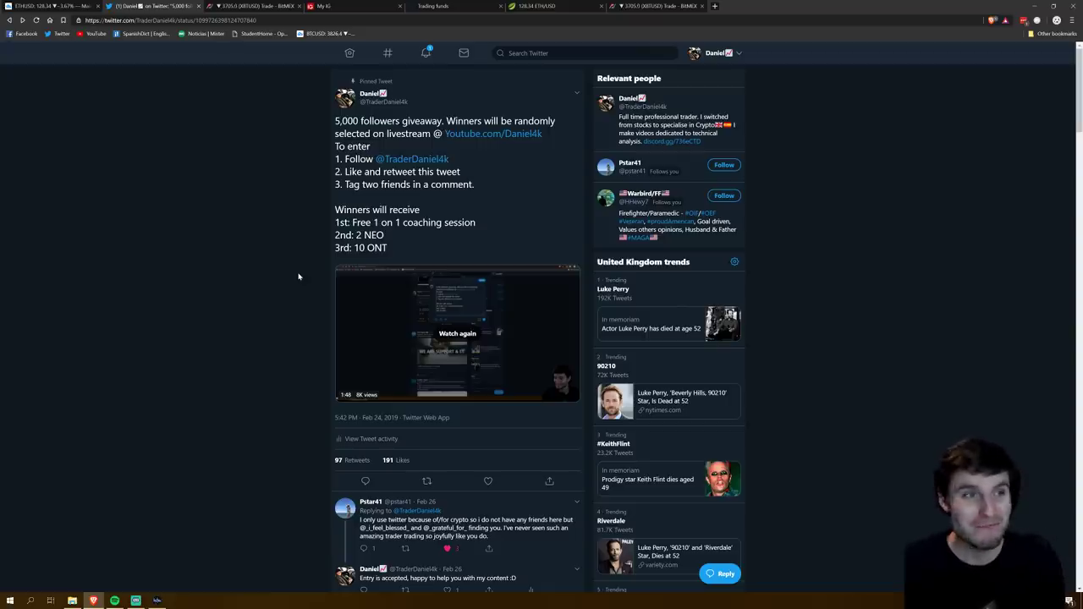
# - Return to the ETHUSD tab, shift the price history right, then reset the chart (Alt+R) to the latest candles
pyautogui.click(49, 6)
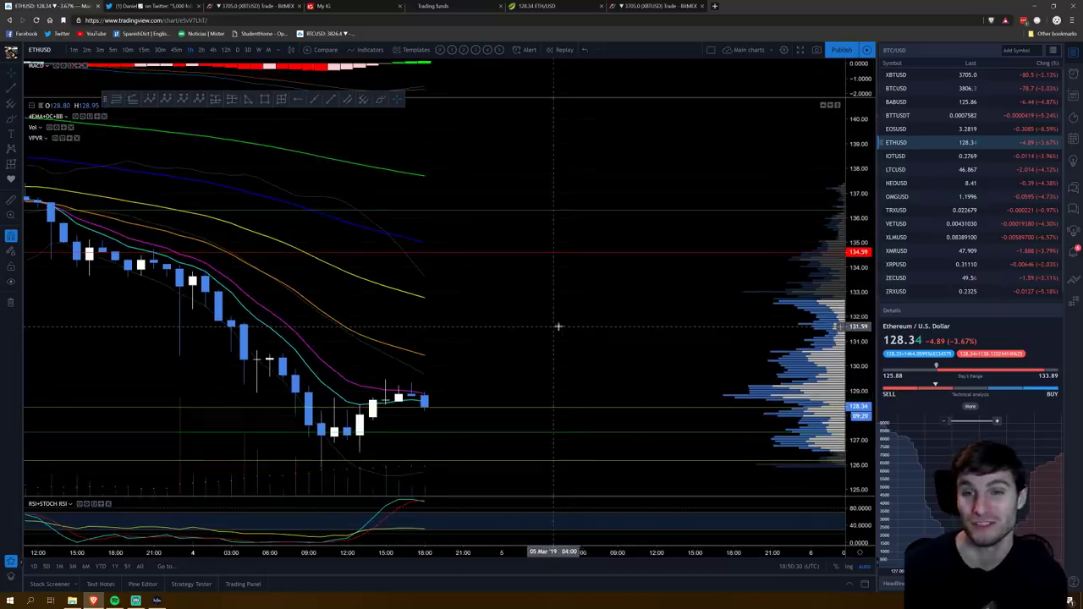
pyautogui.moveTo(563, 324); pyautogui.dragTo(676, 324)
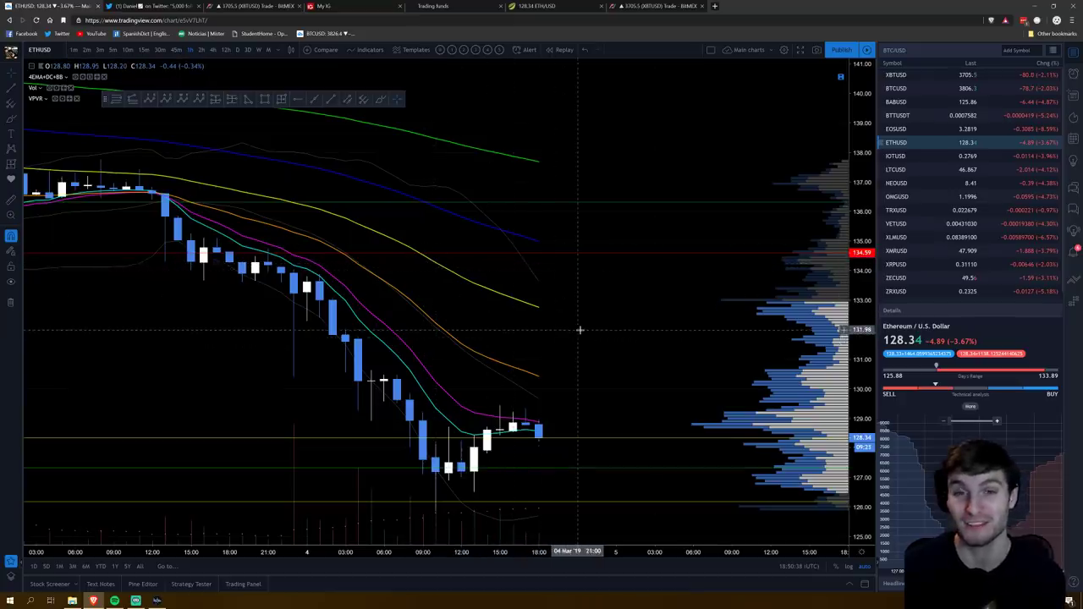
pyautogui.hotkey('alt', 'r')
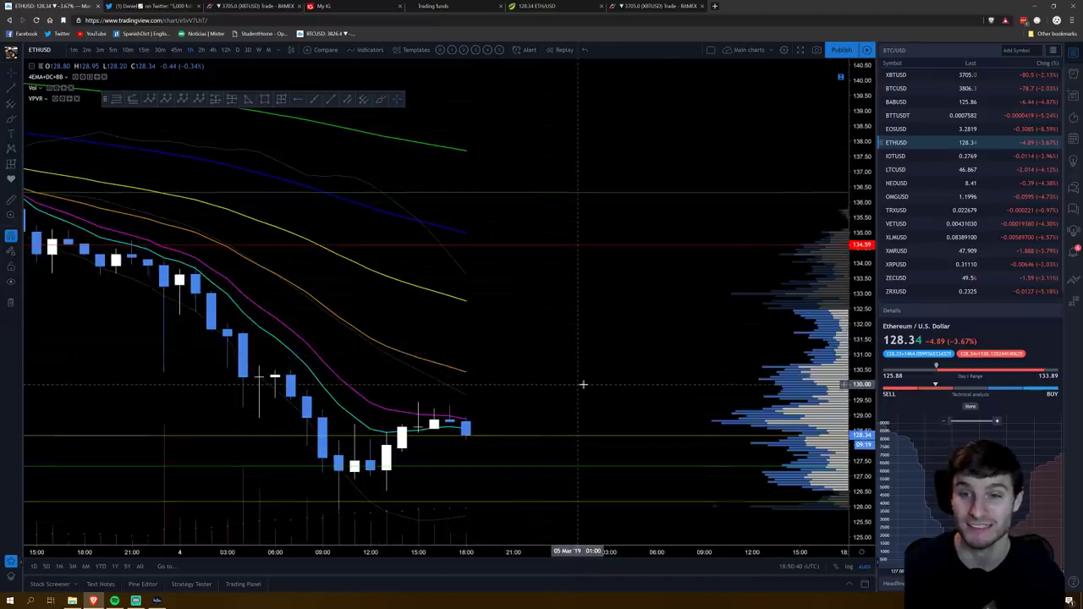